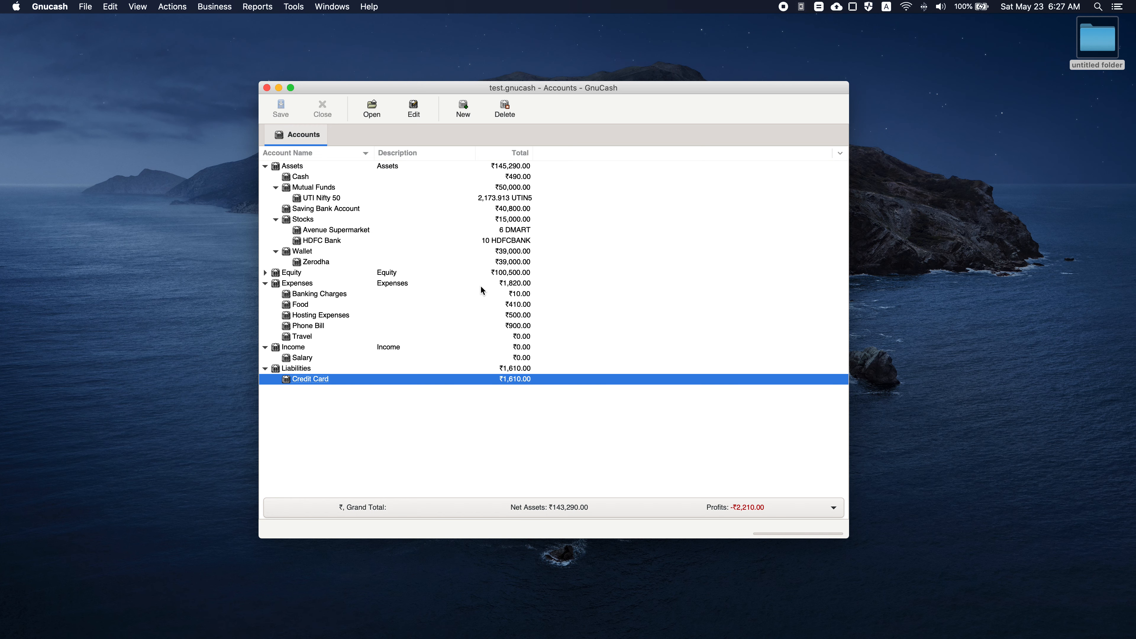
- Look over the Credit Card account's register and check its account type in the account settings
{"action": "double_click", "coordinate": [297, 379]}
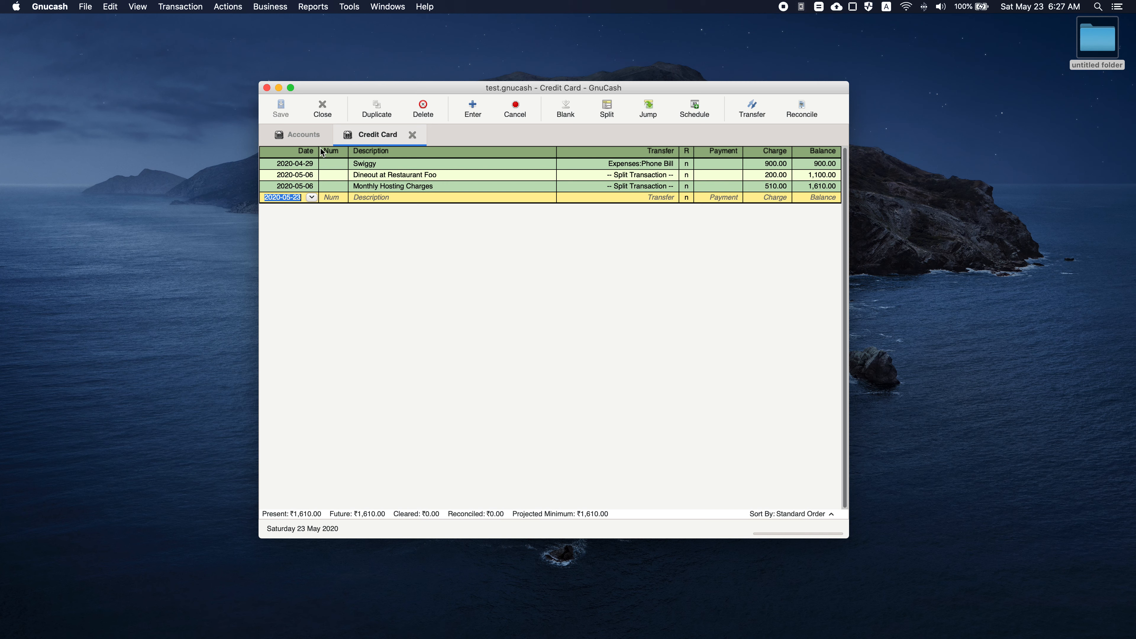
{"action": "left_click", "coordinate": [302, 135]}
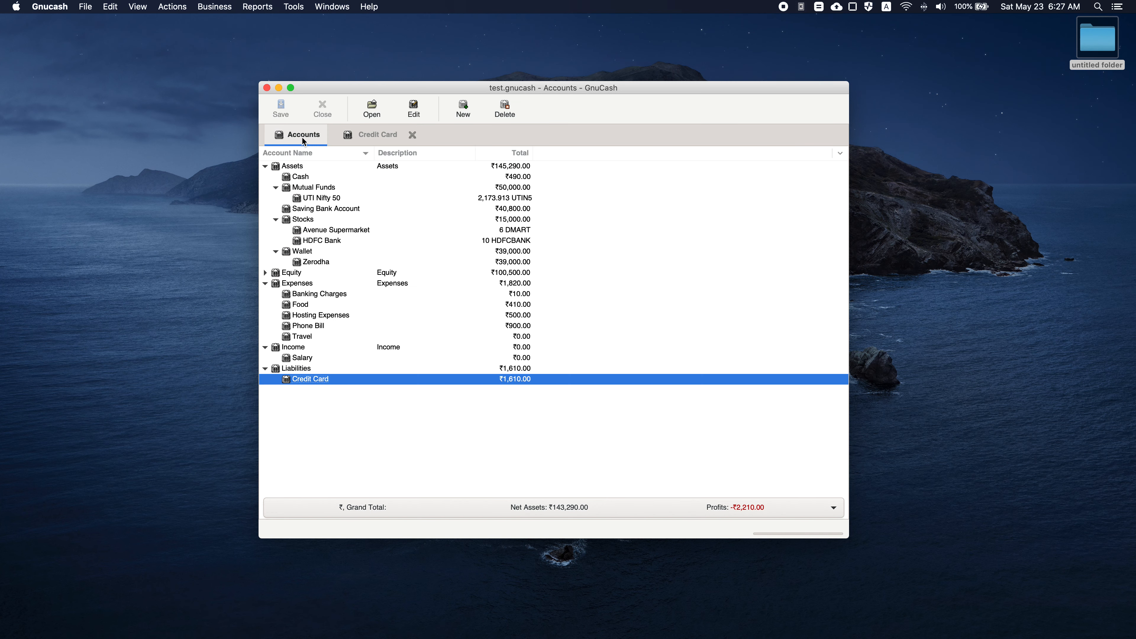
{"action": "right_click", "coordinate": [294, 379]}
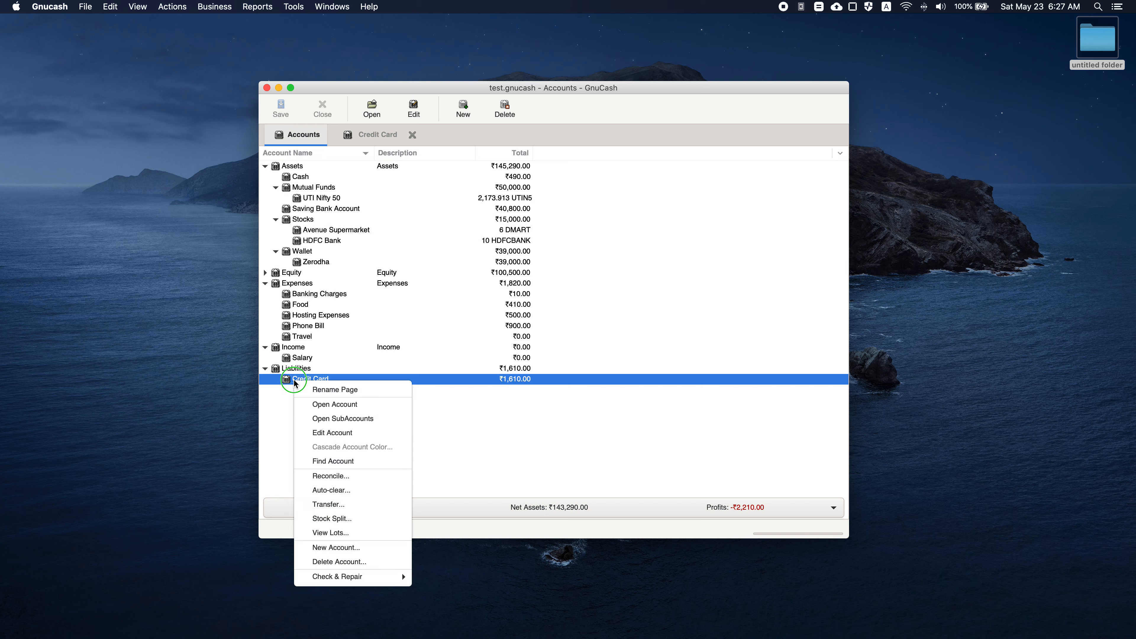
{"action": "left_click", "coordinate": [337, 433]}
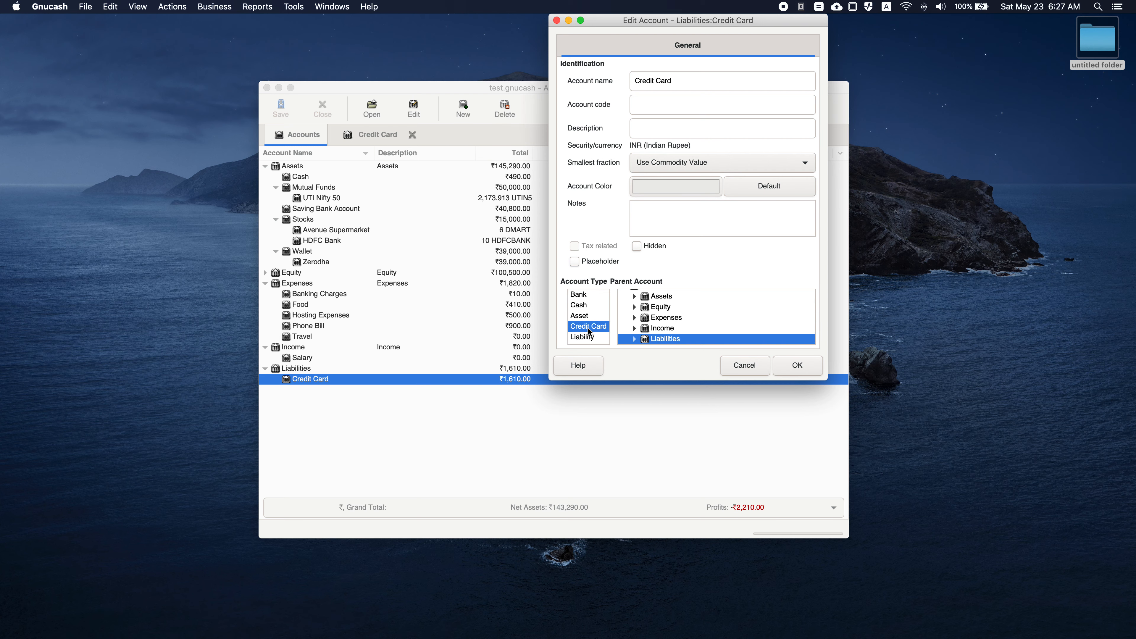
{"action": "left_click", "coordinate": [739, 364]}
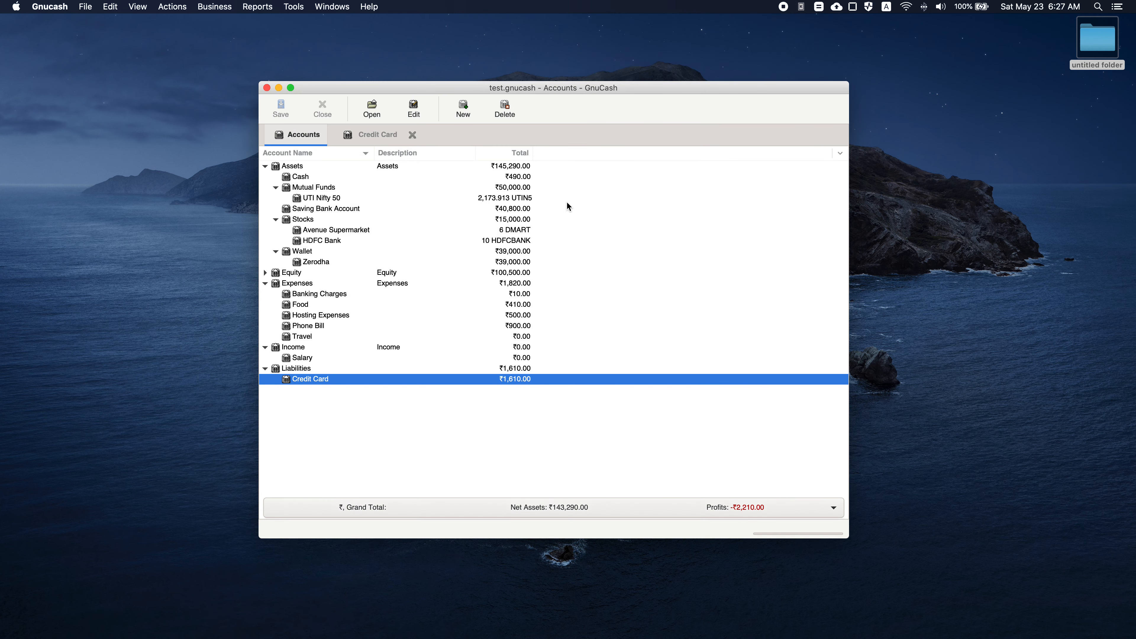
- Start reconciling the Credit Card account with an ending balance of 2000
{"action": "left_click", "coordinate": [388, 138]}
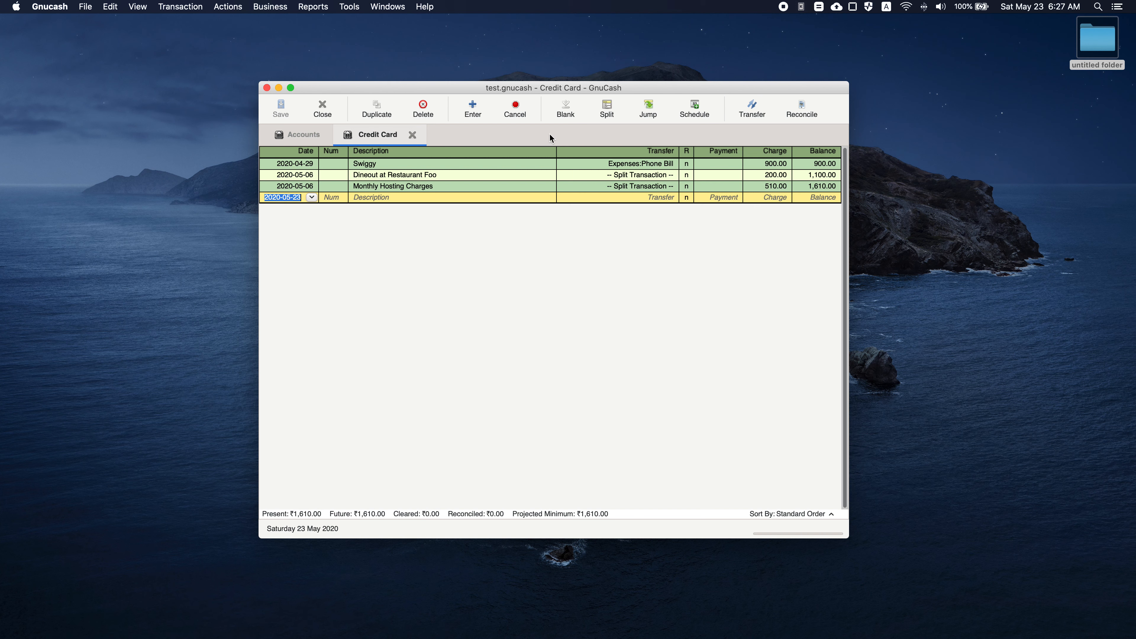
{"action": "left_click", "coordinate": [792, 118]}
{"action": "key", "text": "End"}
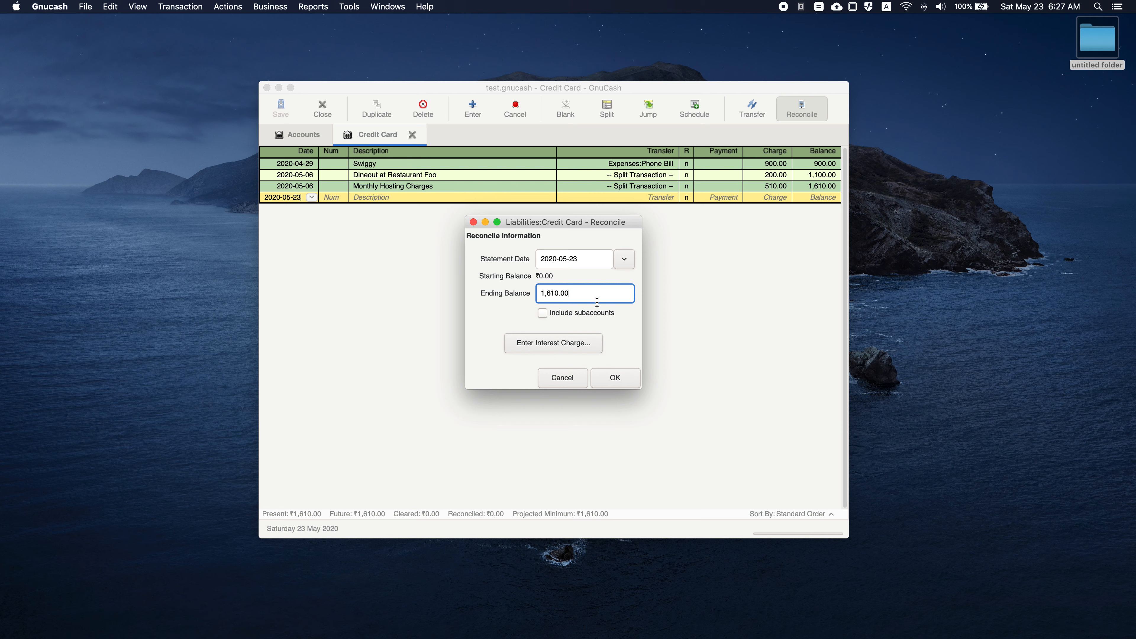
{"action": "key", "text": "shift+Left"}
{"action": "key", "text": "shift+Left"}
{"action": "left_click", "coordinate": [556, 262]}
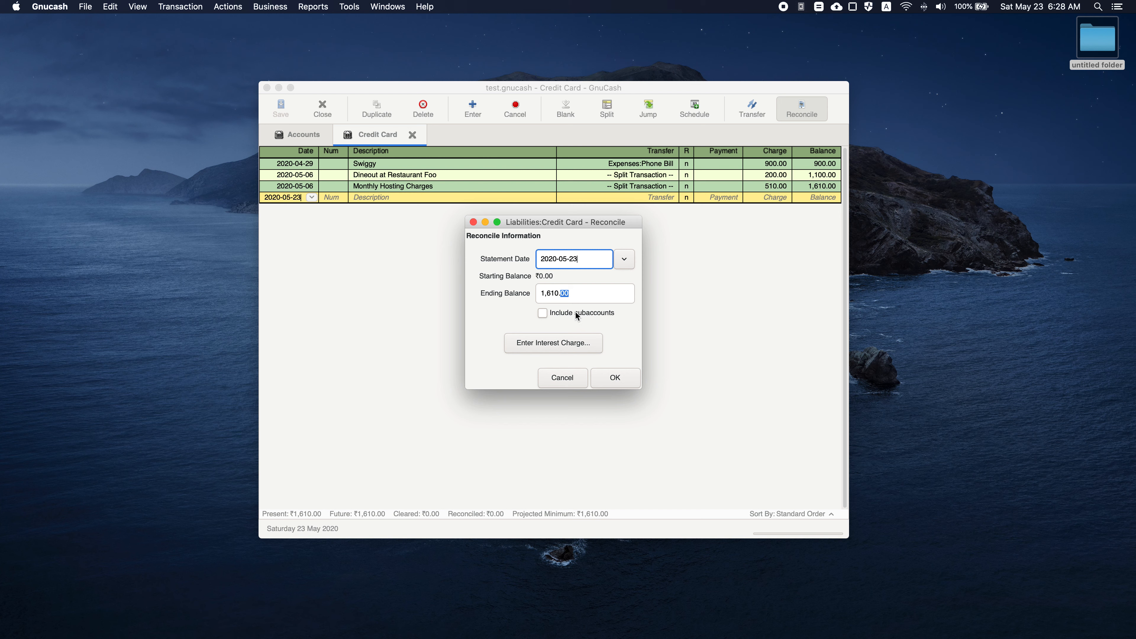
{"action": "left_click", "coordinate": [571, 297]}
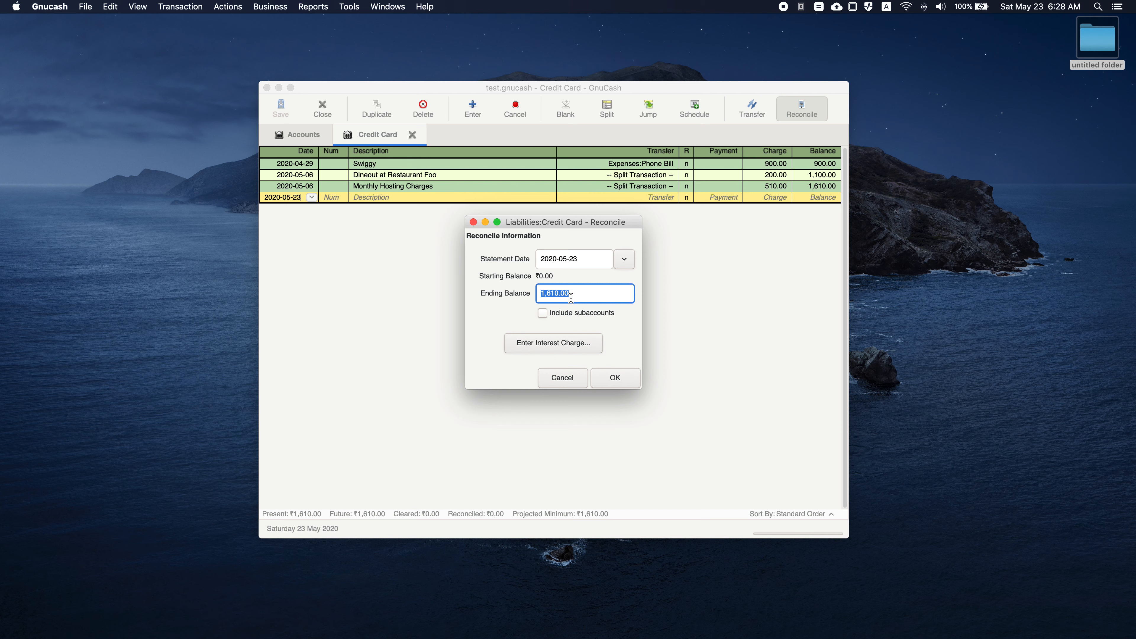
{"action": "type", "text": "2000"}
{"action": "left_click", "coordinate": [608, 379]}
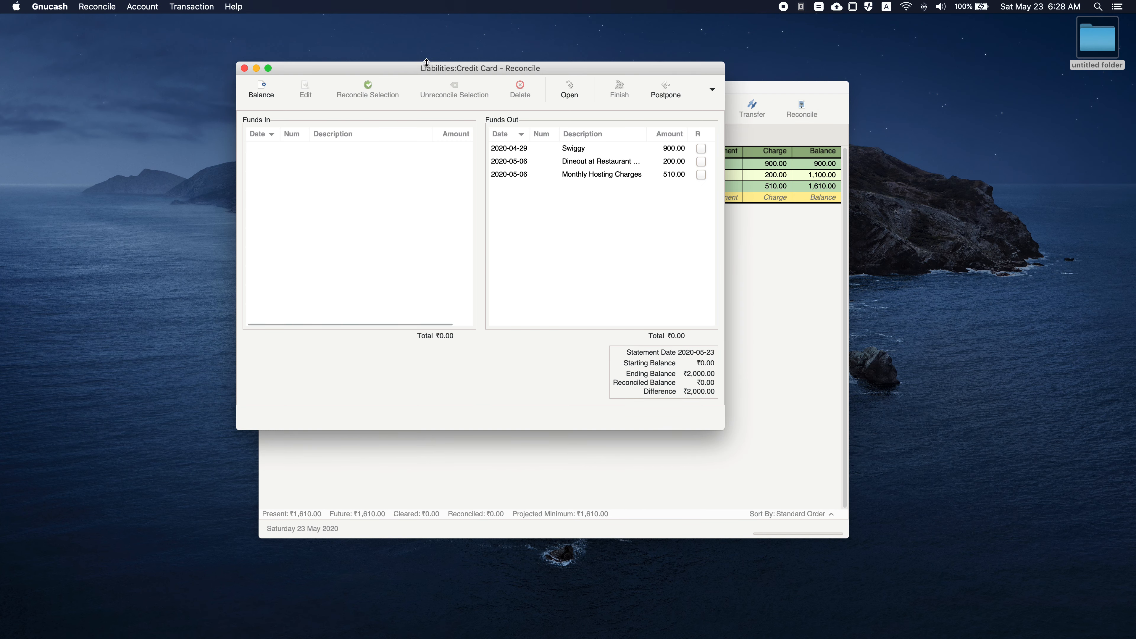
- Mark the Swiggy, Dineout at Restaurant Foo and Monthly Hosting Charges transactions as reconciled
{"action": "left_click_drag", "start_coordinate": [425, 67], "coordinate": [493, 150]}
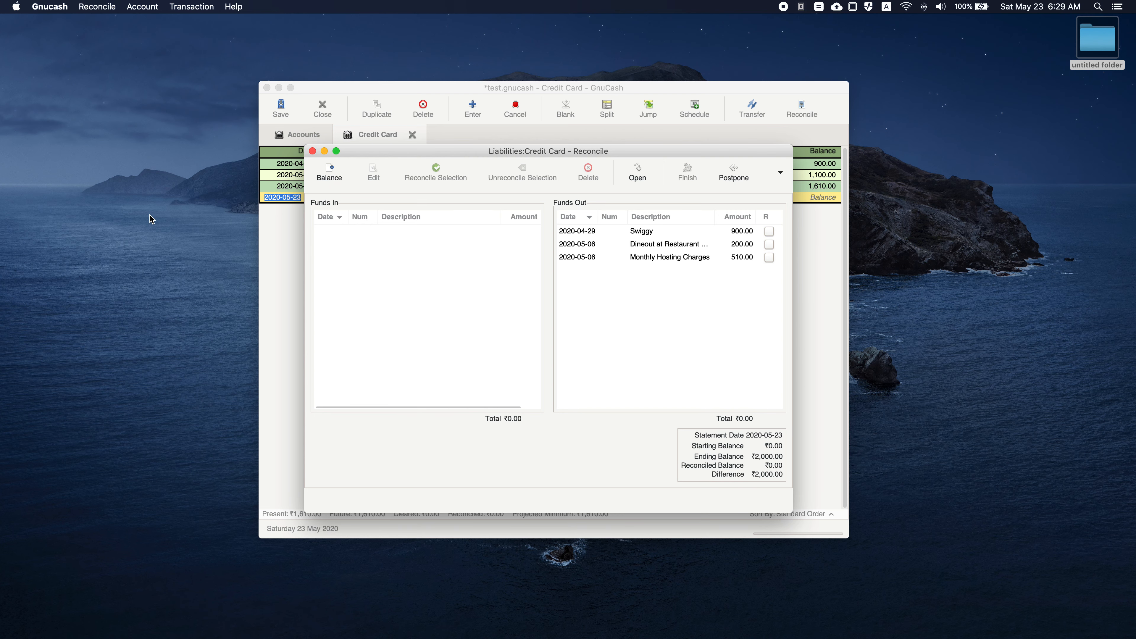
{"action": "mouse_move", "coordinate": [388, 155]}
{"action": "left_mouse_down"}
{"action": "mouse_move", "coordinate": [668, 142]}
{"action": "mouse_move", "coordinate": [388, 167]}
{"action": "left_mouse_up"}
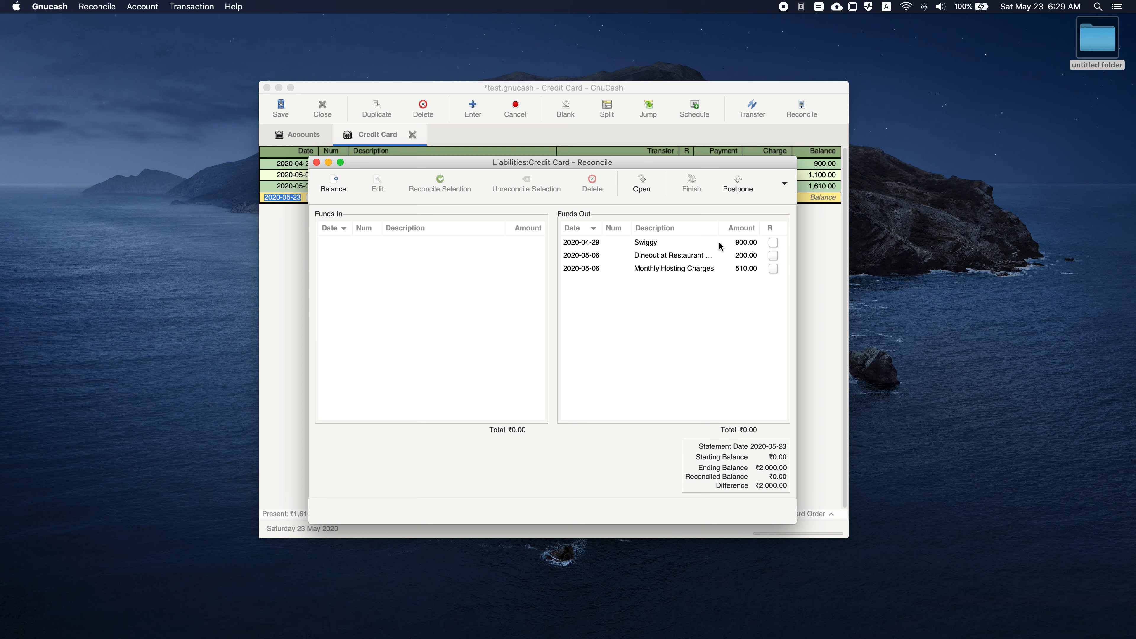
{"action": "left_click", "coordinate": [773, 242]}
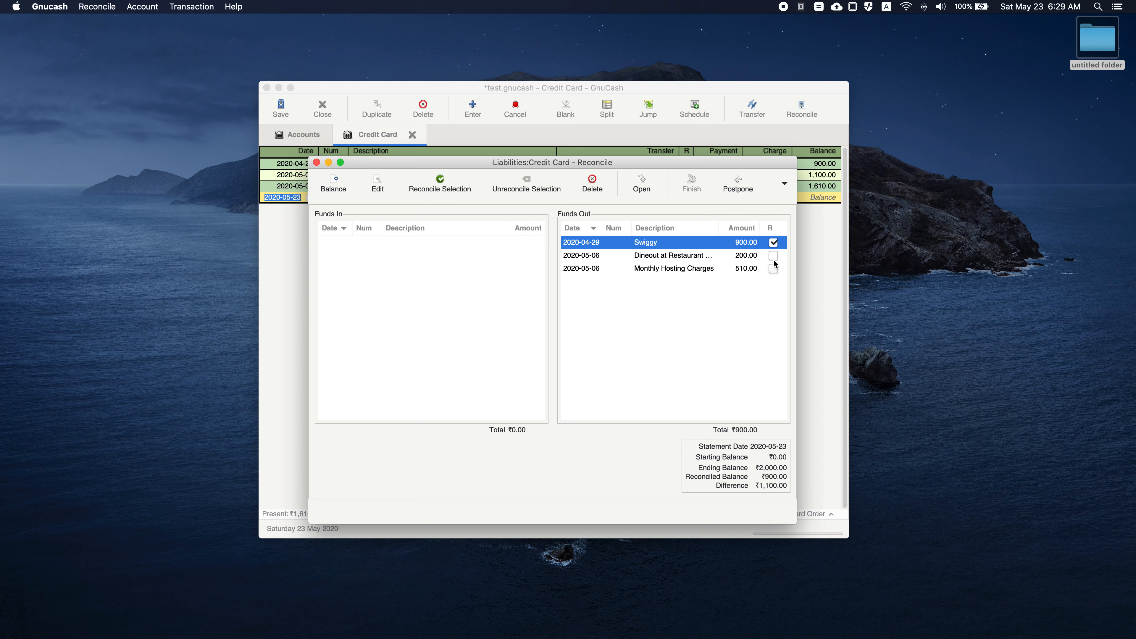
{"action": "left_click", "coordinate": [773, 257]}
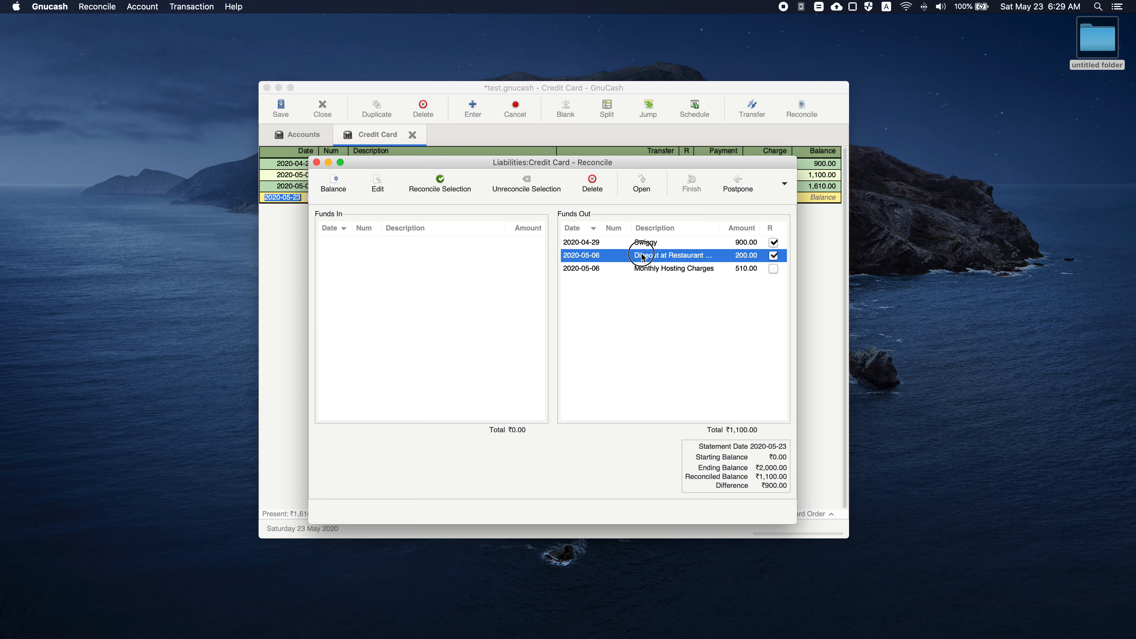
{"action": "left_click", "coordinate": [773, 270]}
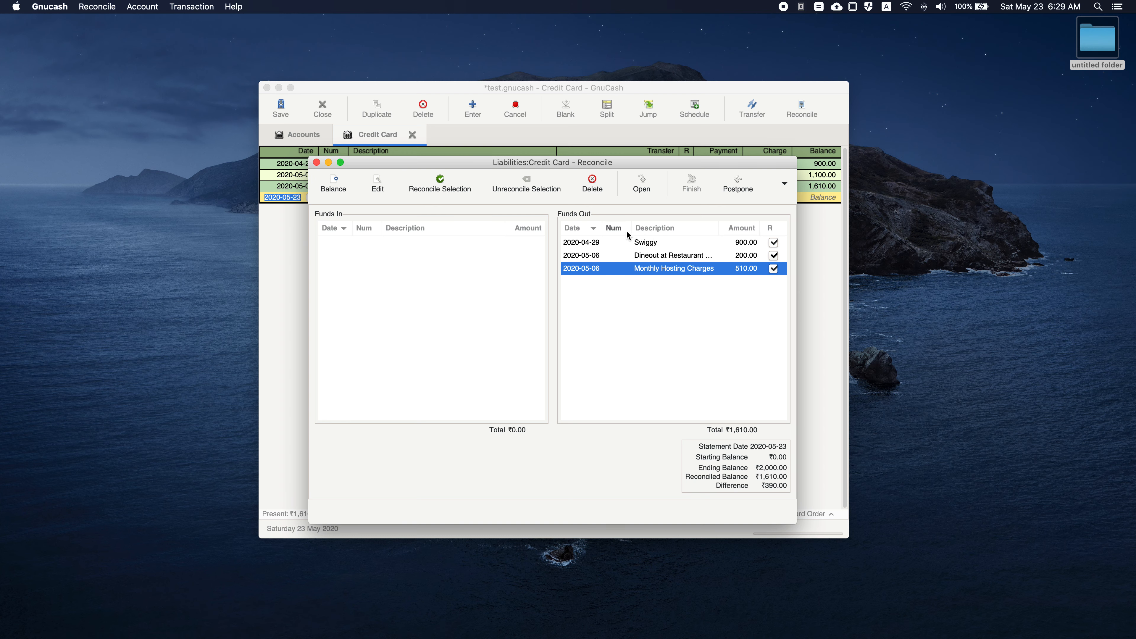
- Move the register and reconcile windows apart and create a balancing entry for the remaining difference
{"action": "left_click", "coordinate": [391, 140]}
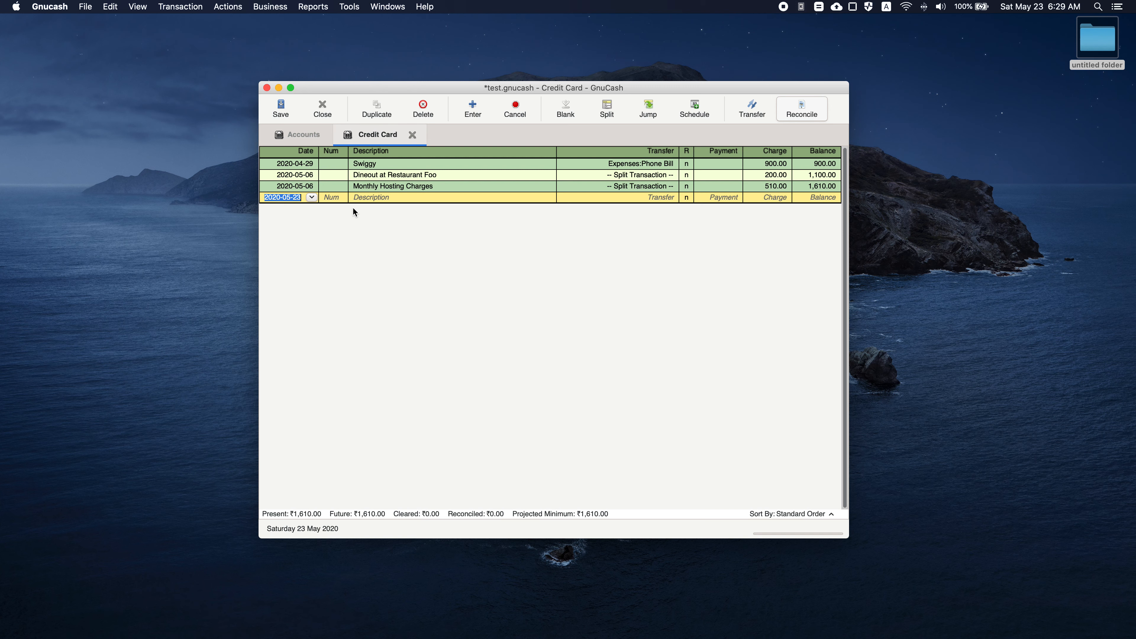
{"action": "left_click_drag", "start_coordinate": [501, 87], "coordinate": [431, 104]}
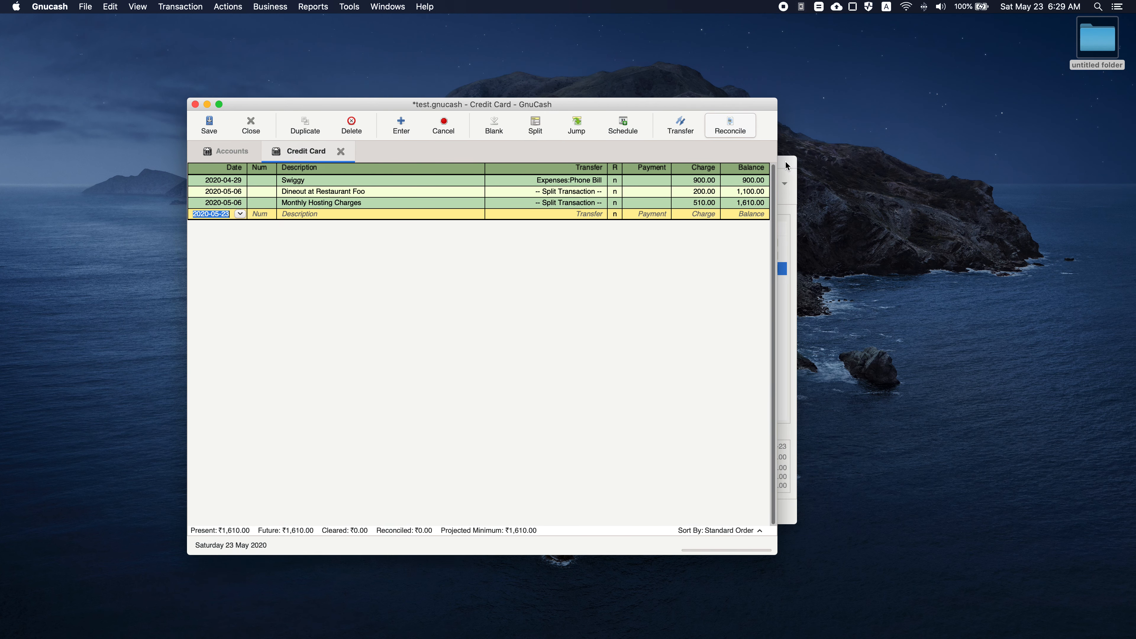
{"action": "left_click_drag", "start_coordinate": [787, 161], "coordinate": [859, 154]}
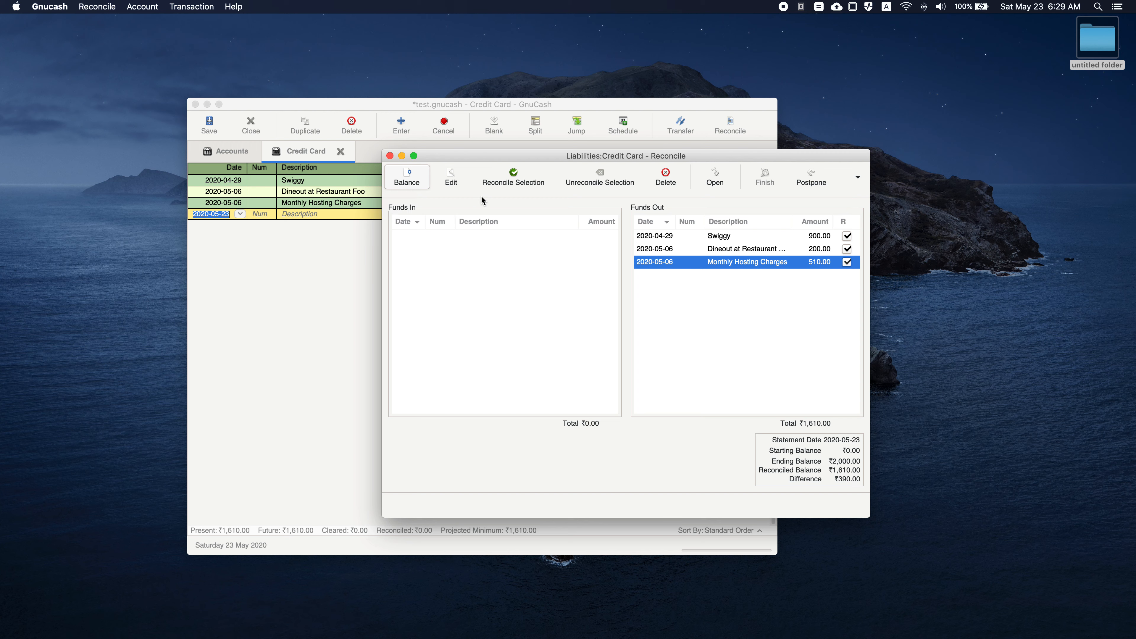
{"action": "left_click", "coordinate": [422, 183]}
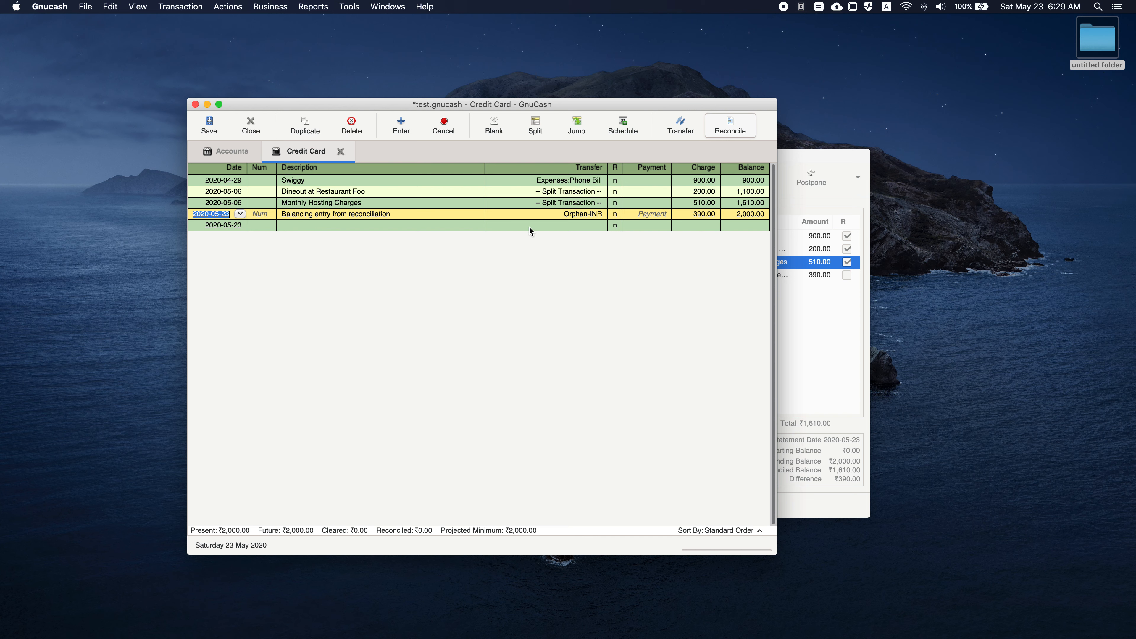
- Set the balancing entry's transfer account to Expenses:Travel and record the transaction
{"action": "key", "text": "Tab"}
{"action": "key", "text": "Tab"}
{"action": "key", "text": "Tab"}
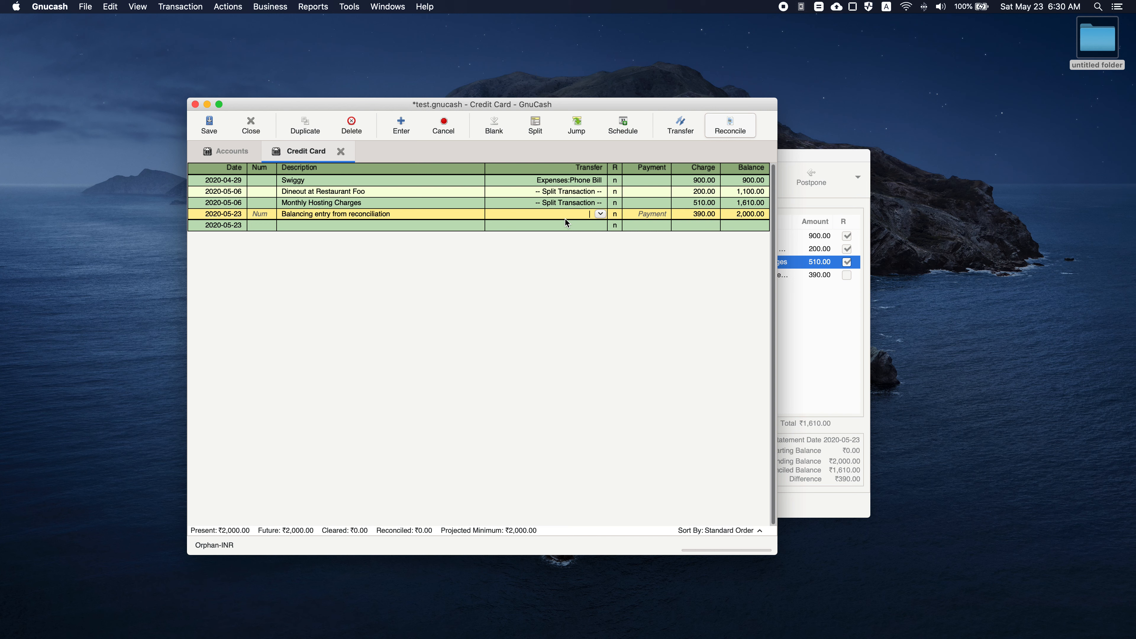
{"action": "type", "text": "Expenses:Banking Charges"}
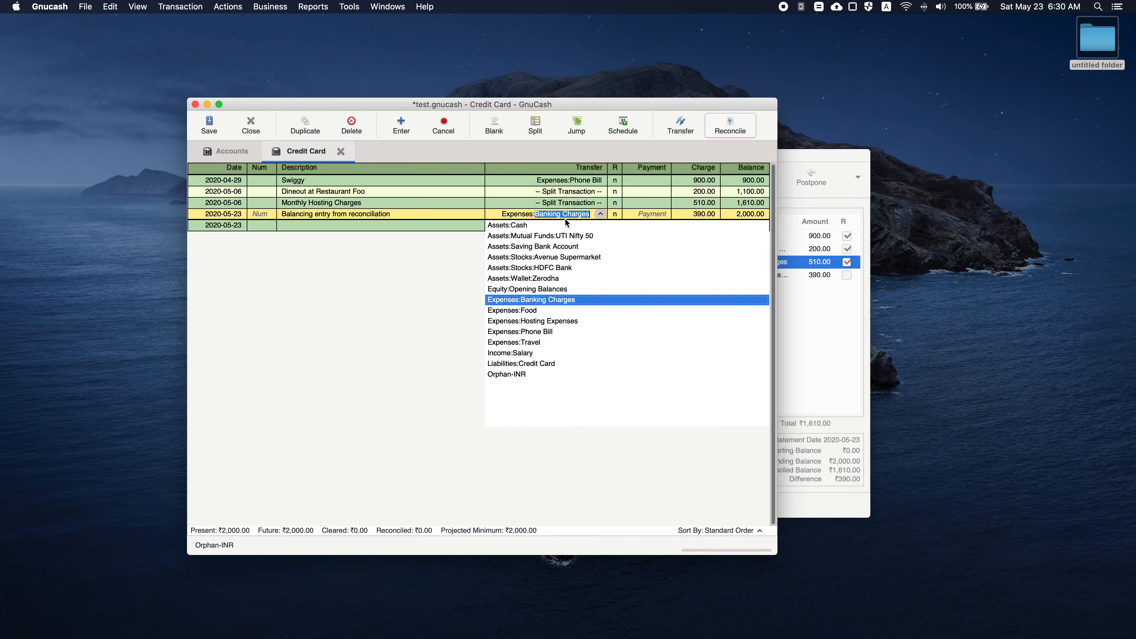
{"action": "key", "text": "Down"}
{"action": "key", "text": "Down"}
{"action": "key", "text": "Down"}
{"action": "key", "text": "Down"}
{"action": "key", "text": "Tab"}
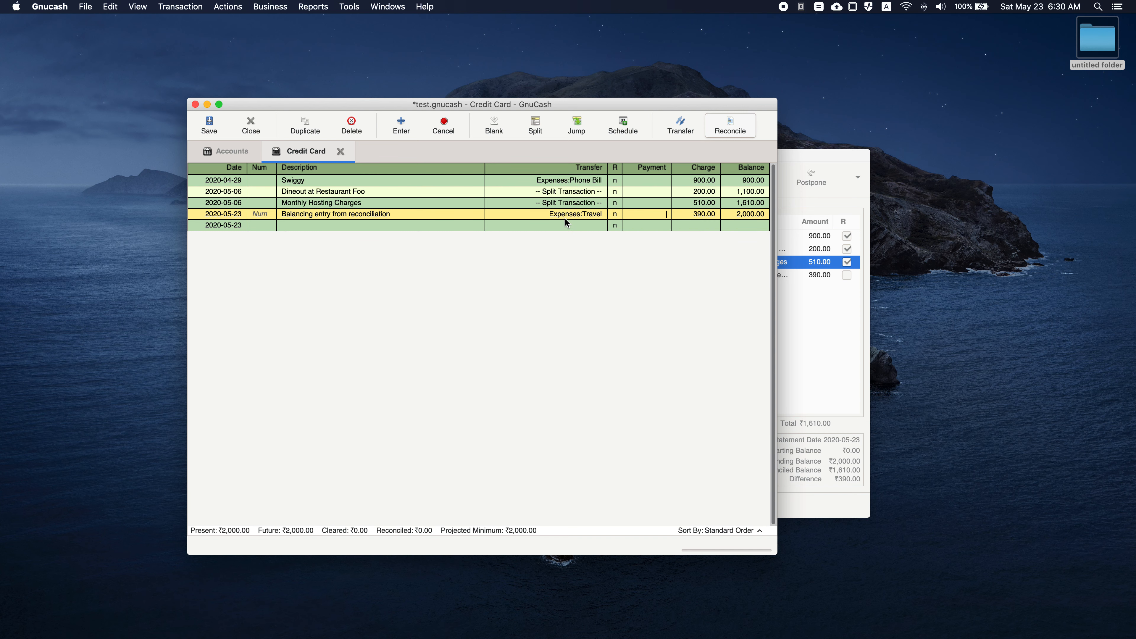
{"action": "key", "text": "Tab"}
{"action": "key", "text": "Return"}
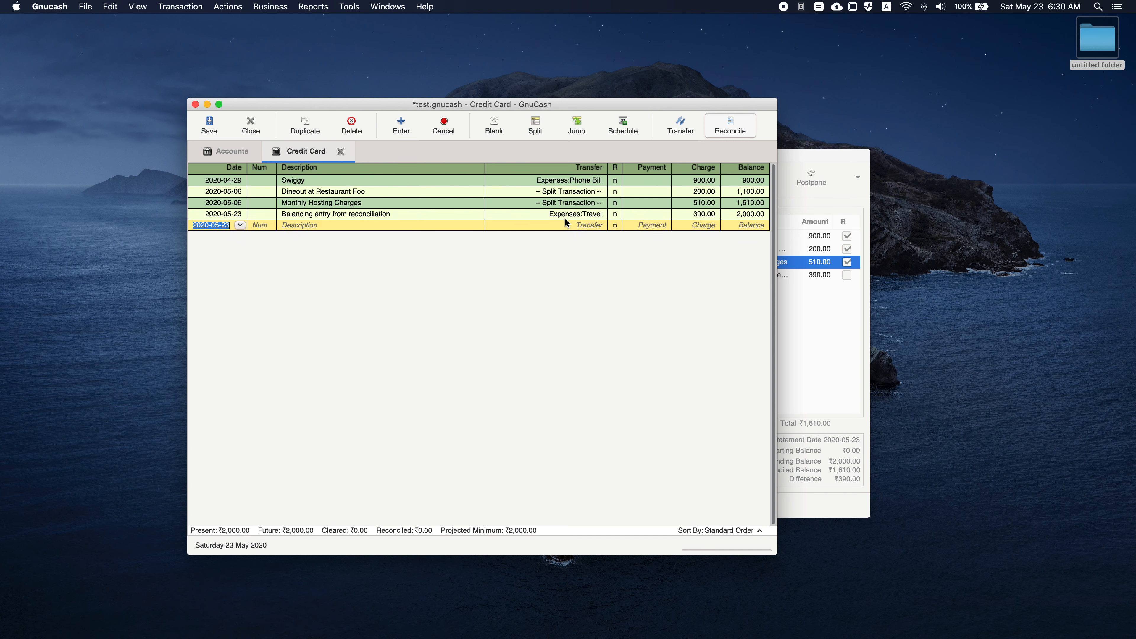
- Try marking the balancing entry as reconciled to check the difference, and leave it unmarked
{"action": "left_click", "coordinate": [799, 151]}
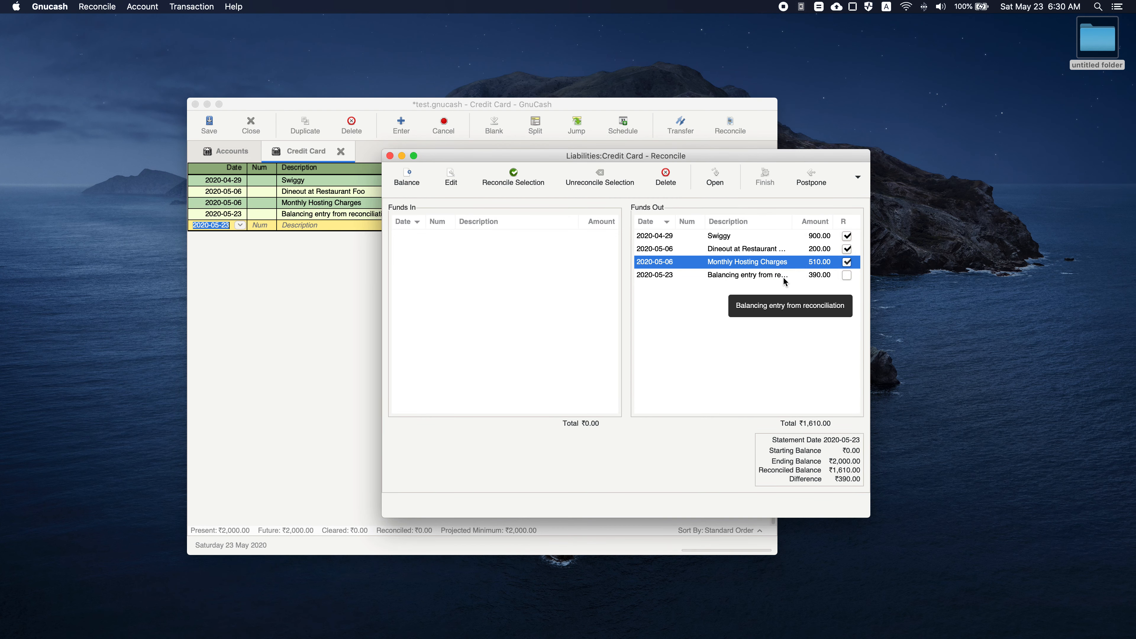
{"action": "left_click", "coordinate": [846, 275]}
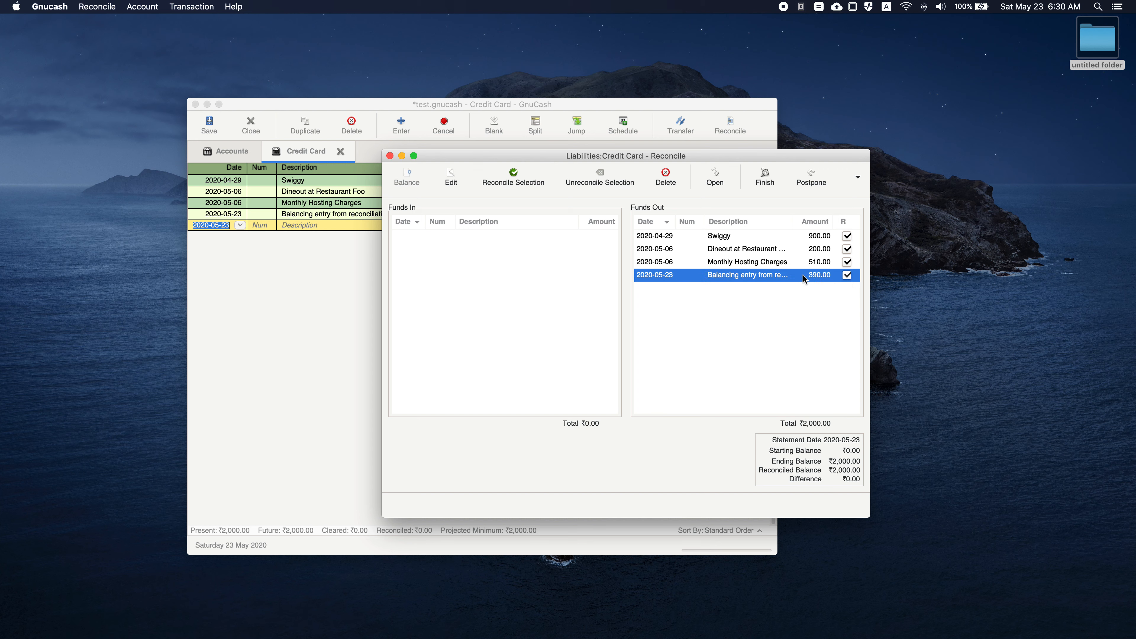
{"action": "left_click", "coordinate": [829, 533]}
{"action": "left_click", "coordinate": [812, 487]}
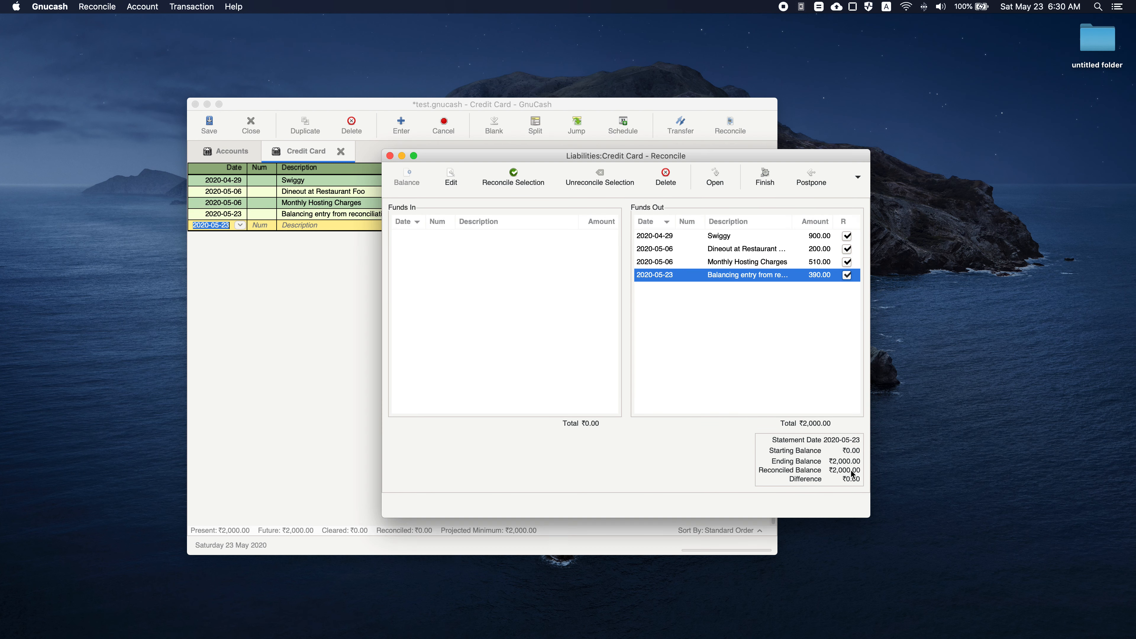
{"action": "left_click", "coordinate": [847, 274]}
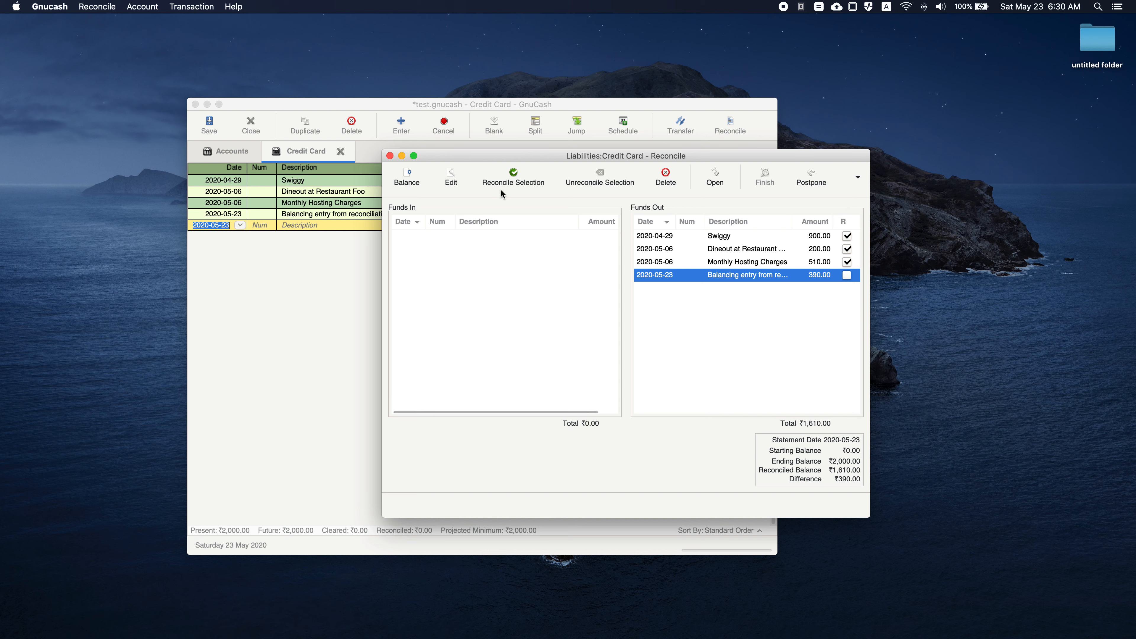
{"action": "left_click", "coordinate": [846, 274]}
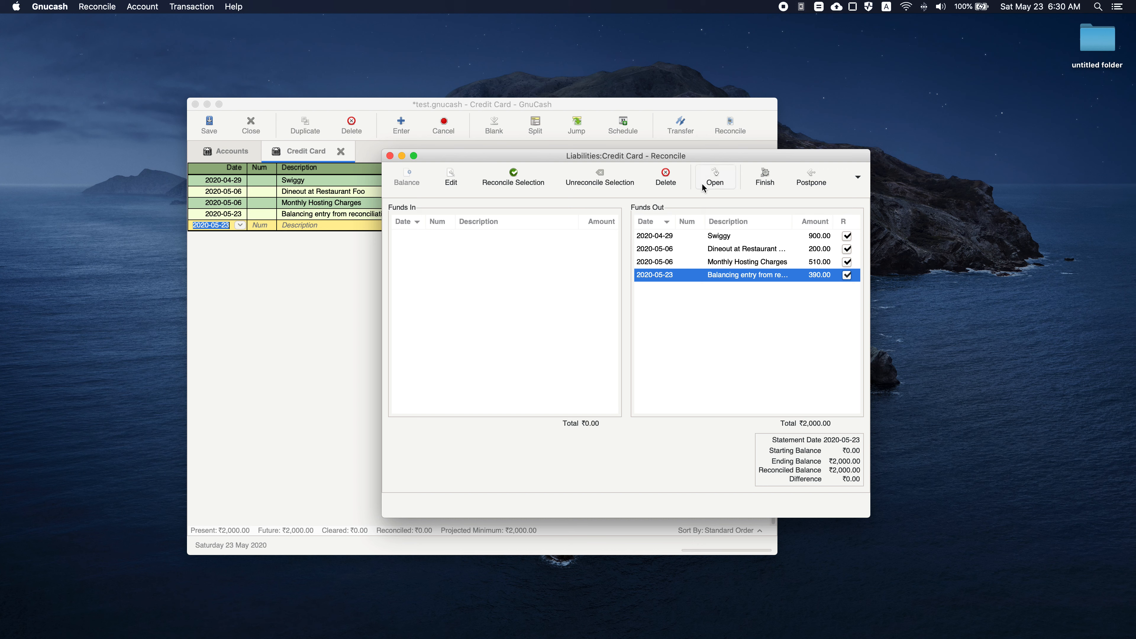
{"action": "left_click", "coordinate": [846, 275]}
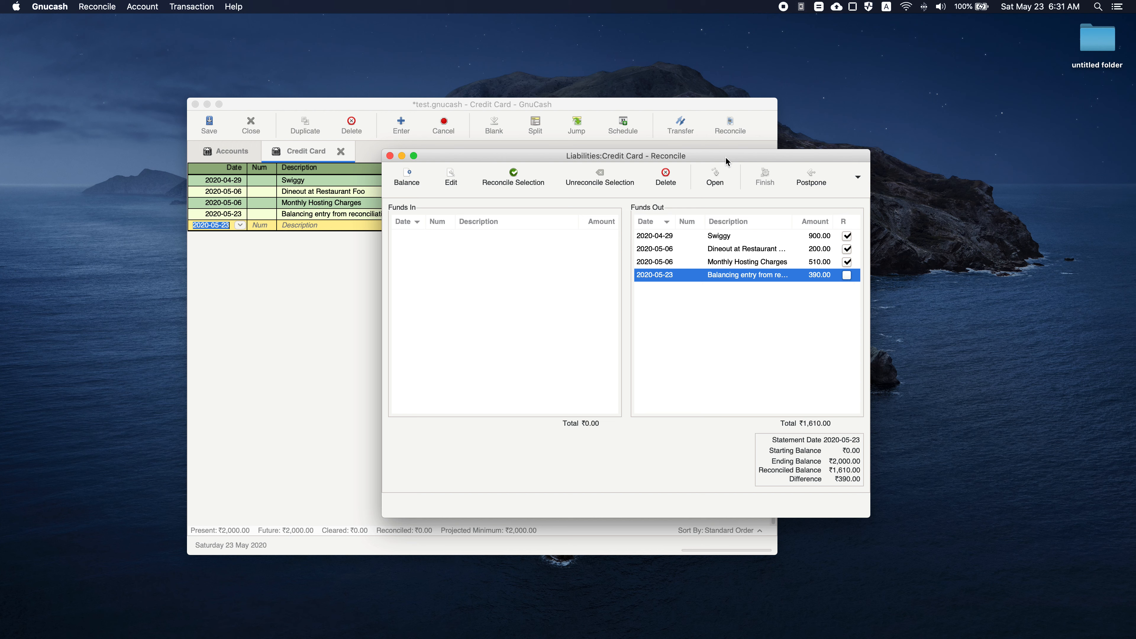
- Postpone the Credit Card reconciliation and resume it with the ending balance of 2,000.00
{"action": "left_click", "coordinate": [812, 184]}
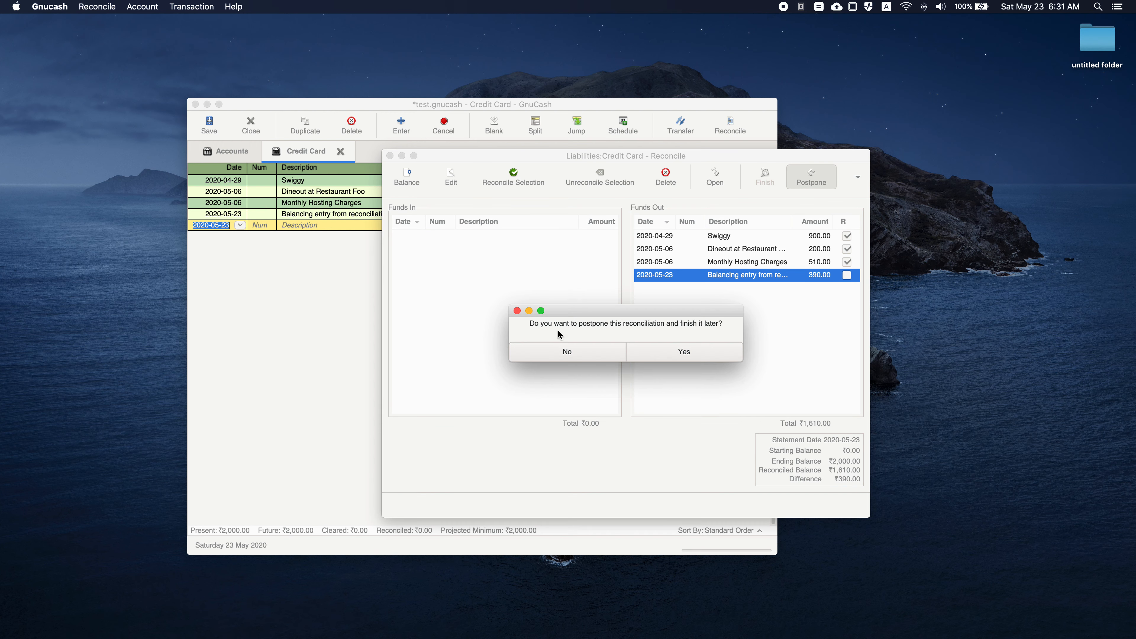
{"action": "left_click", "coordinate": [659, 347]}
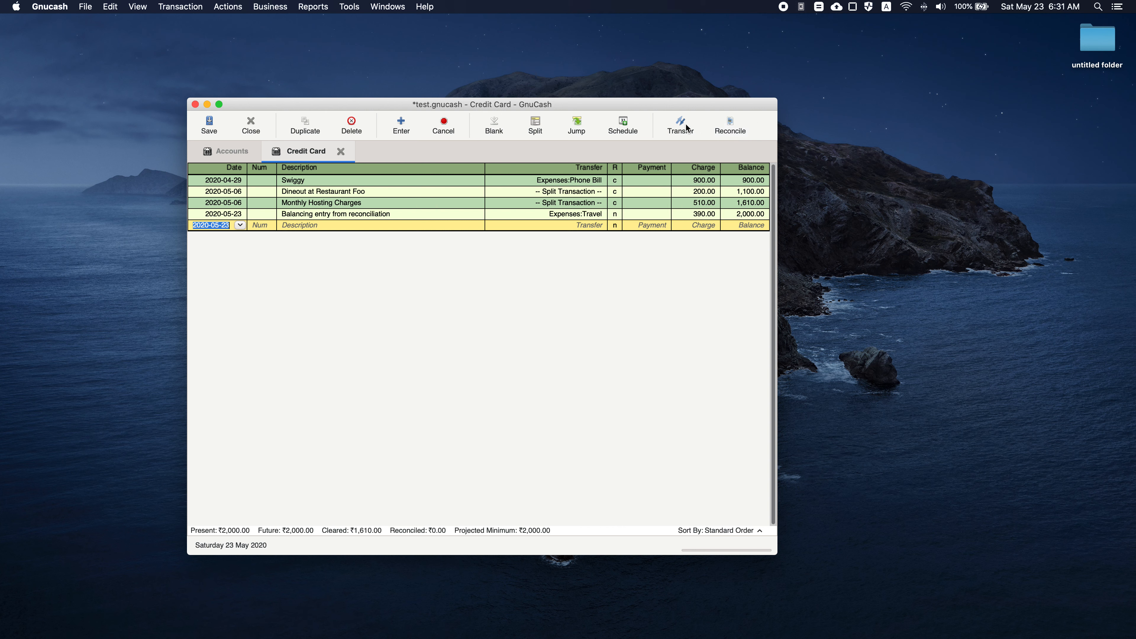
{"action": "left_click", "coordinate": [720, 130]}
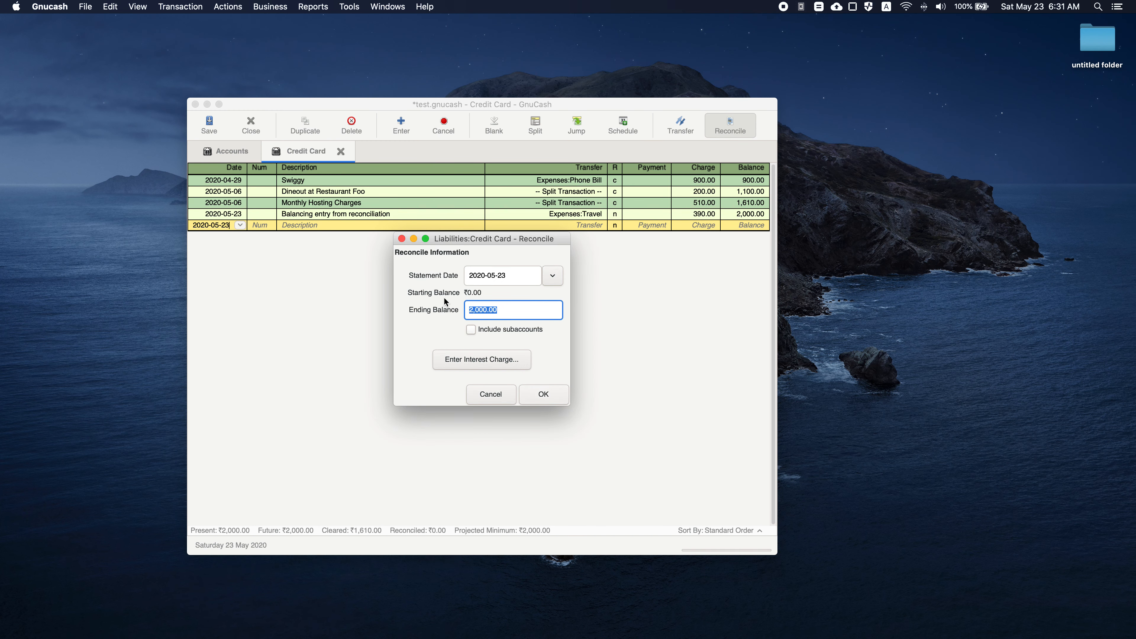
{"action": "left_click", "coordinate": [552, 395]}
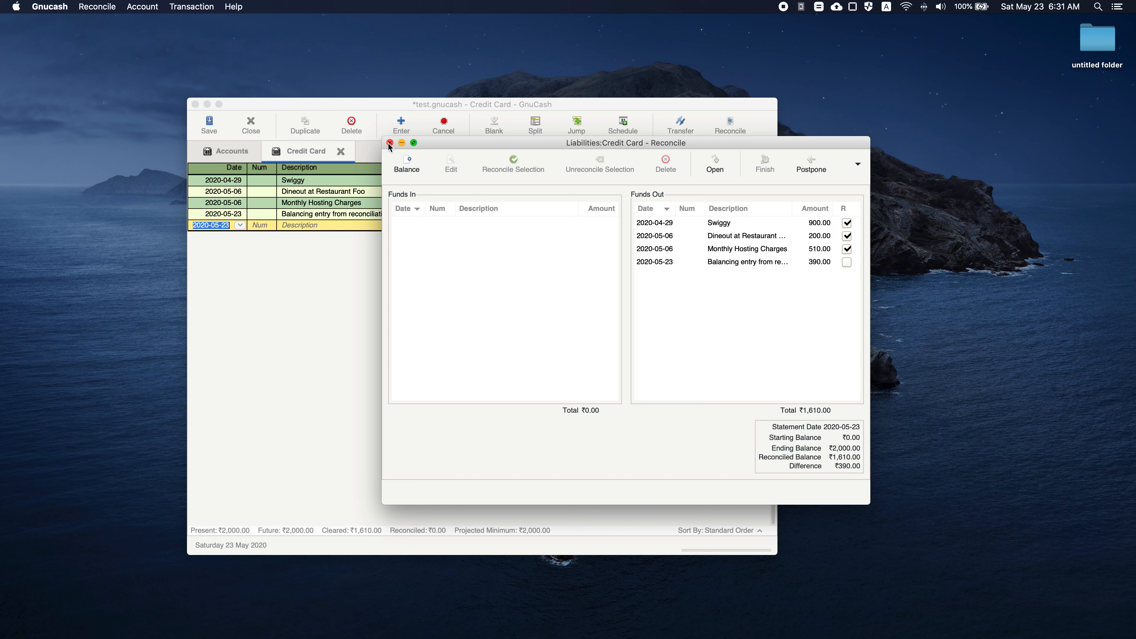
- Mark the balancing entry as reconciled and finish the Credit Card reconciliation
{"action": "left_click", "coordinate": [855, 263]}
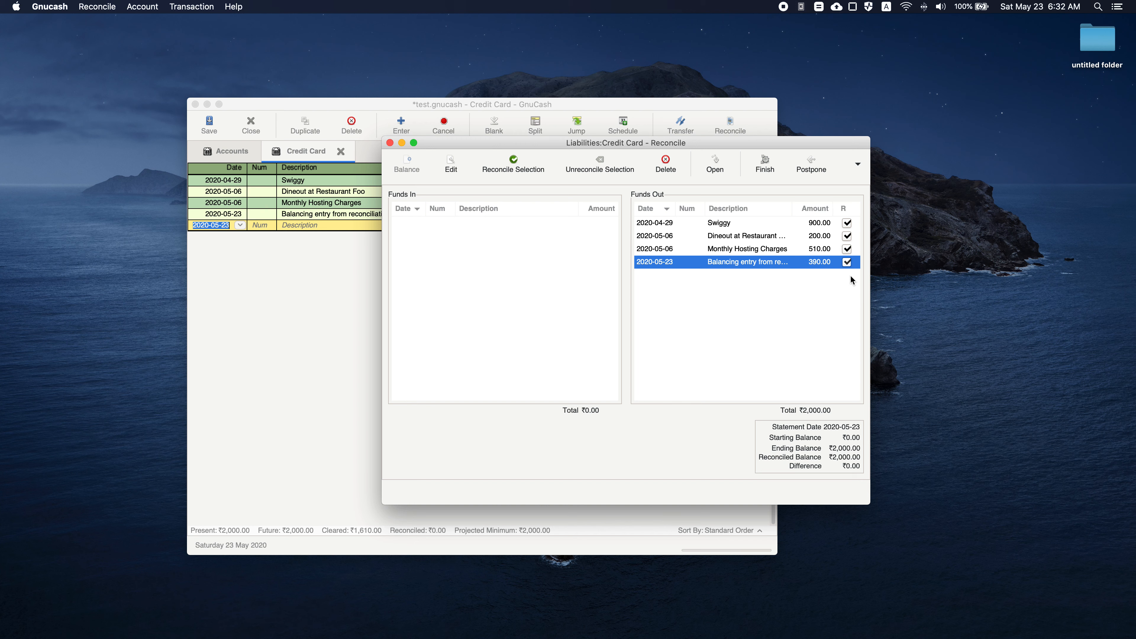
{"action": "left_click", "coordinate": [760, 171]}
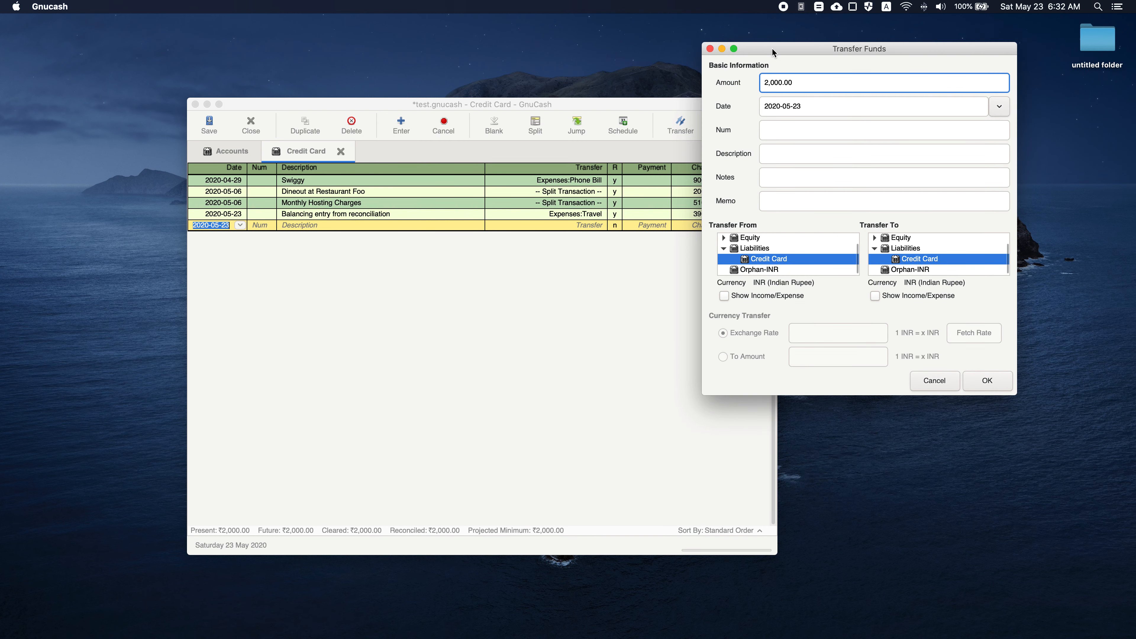
- Describe the 2,000.00 transfer as Credit Card Bill Payment
{"action": "left_click_drag", "start_coordinate": [772, 51], "coordinate": [557, 170]}
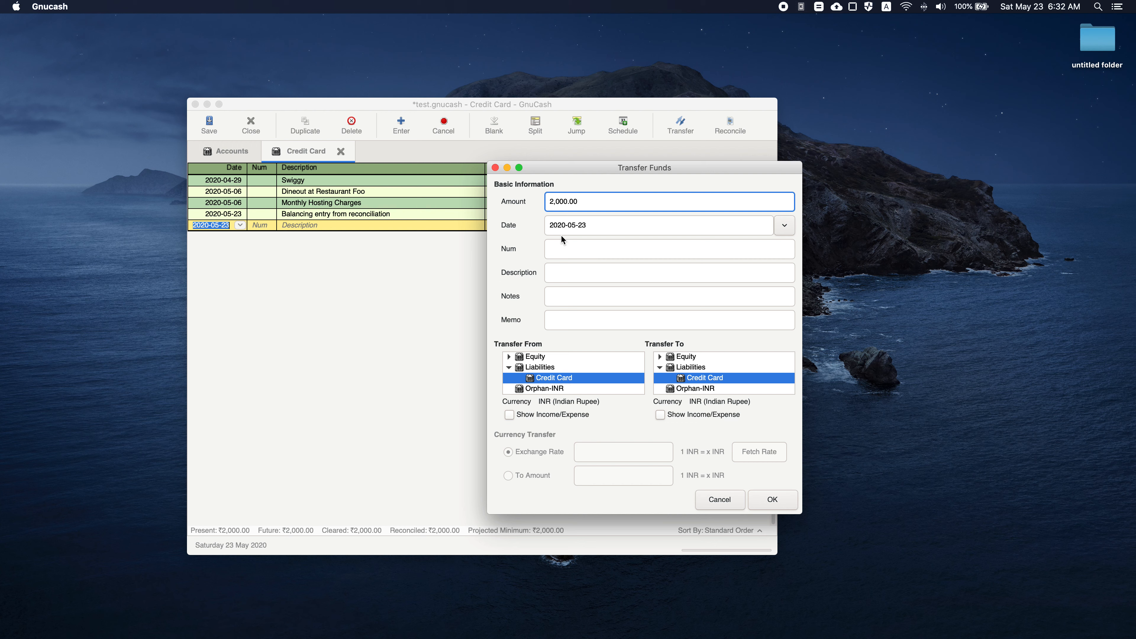
{"action": "left_click", "coordinate": [573, 279]}
{"action": "type", "text": "C"}
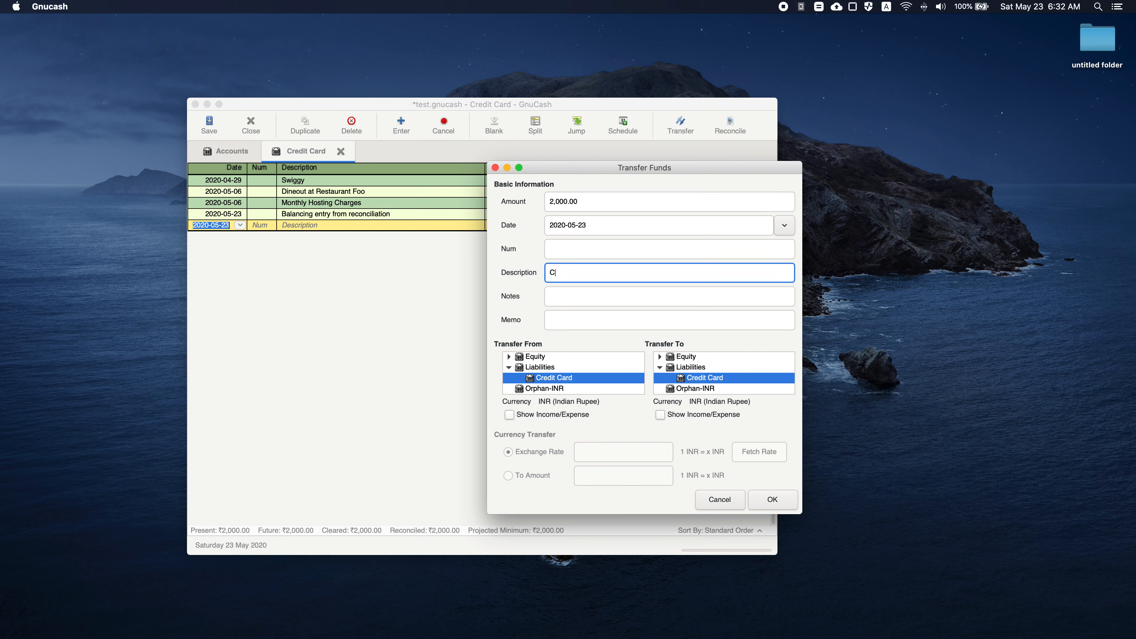
{"action": "type", "text": "redit Card Bill Payment"}
- Choose Saving Bank Account under Assets as the transfer's source and record the payment to the Credit Card account
{"action": "scroll", "coordinate": [551, 381], "scroll_direction": "up", "scroll_amount": 1}
{"action": "left_click", "coordinate": [508, 368]}
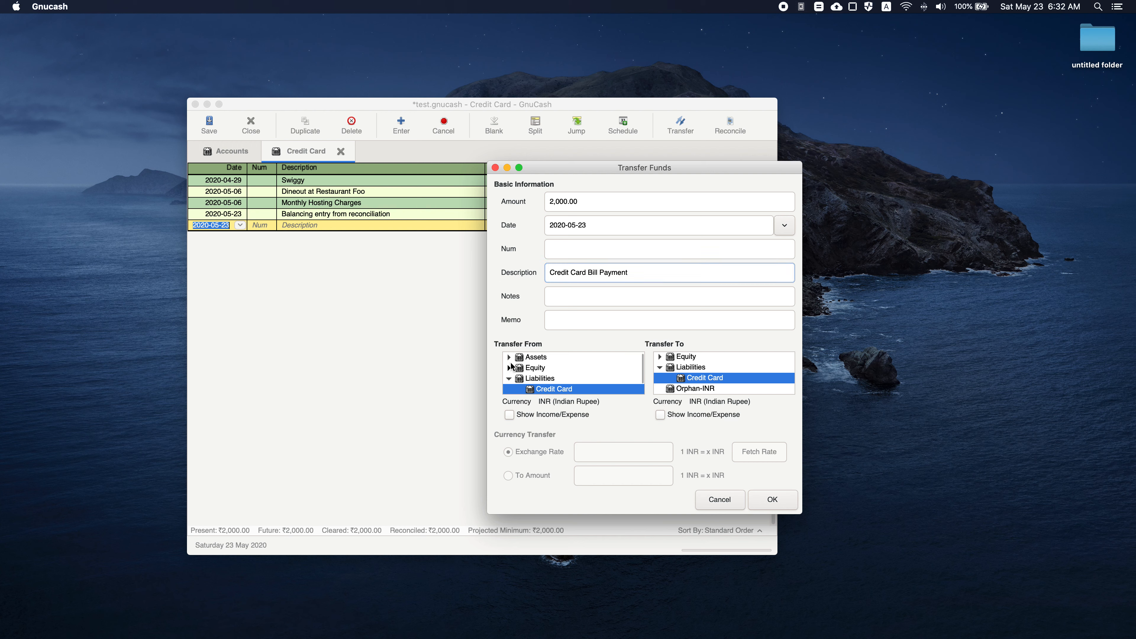
{"action": "left_click", "coordinate": [508, 357]}
{"action": "scroll", "coordinate": [556, 378], "scroll_direction": "down", "scroll_amount": 2}
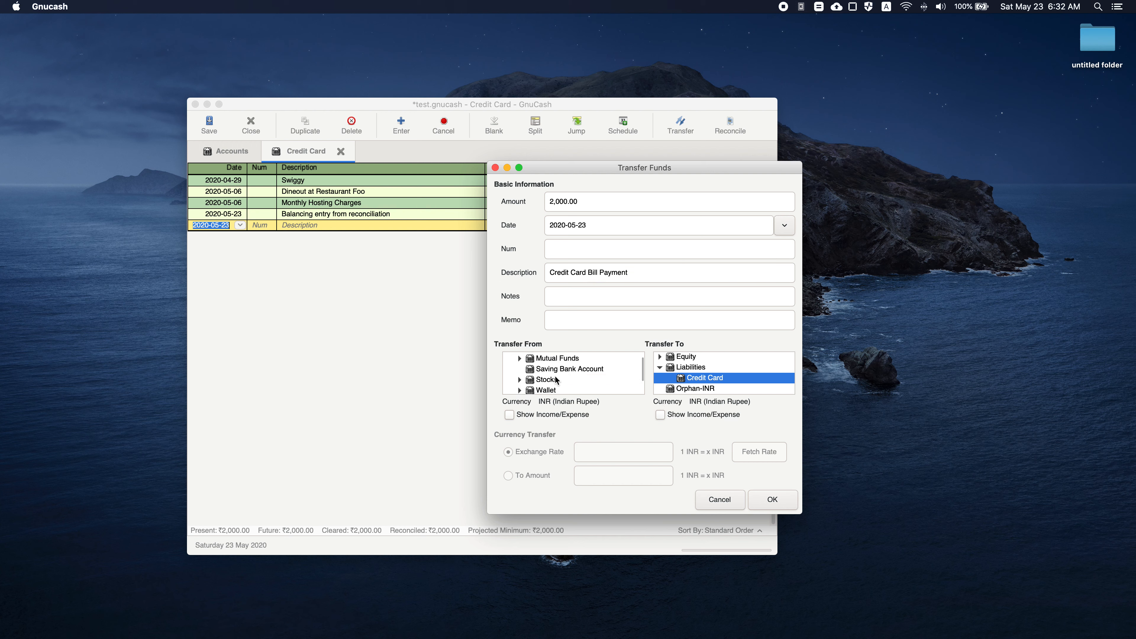
{"action": "left_click", "coordinate": [558, 369]}
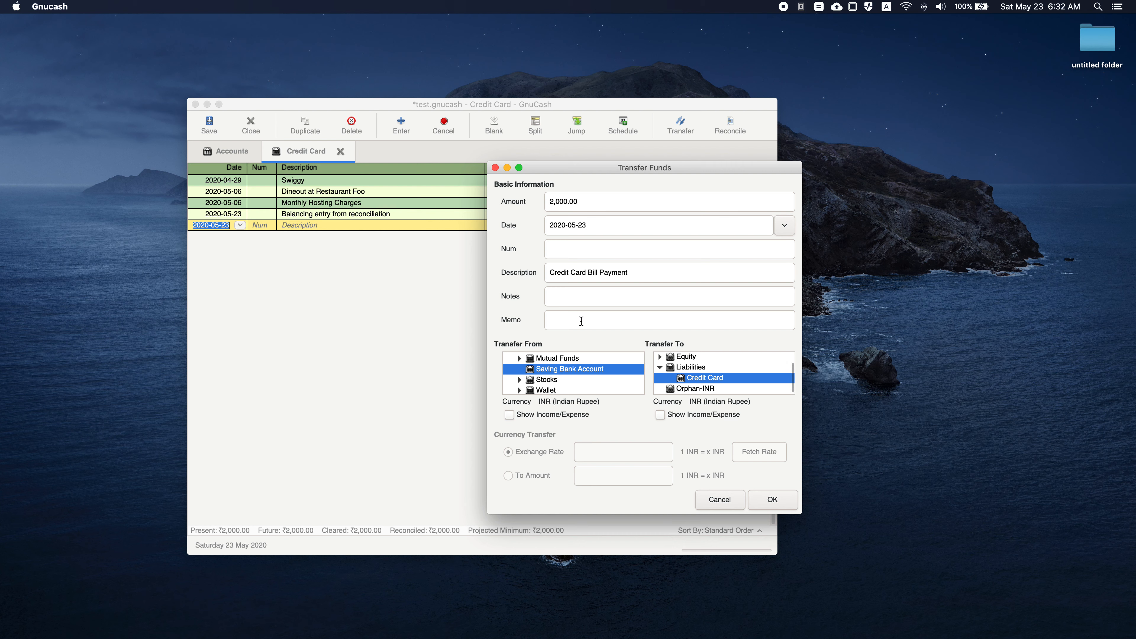
{"action": "left_click", "coordinate": [759, 497]}
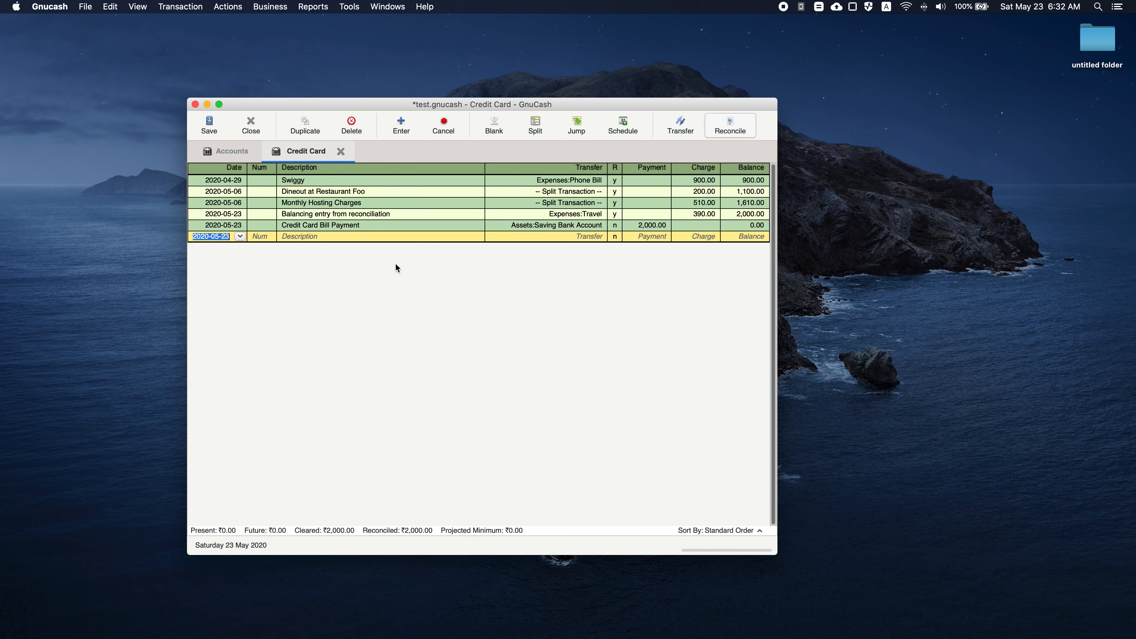
- Try to edit the description of the reconciled Monthly Hosting Charges transaction, and cancel the change
{"action": "left_click", "coordinate": [319, 225]}
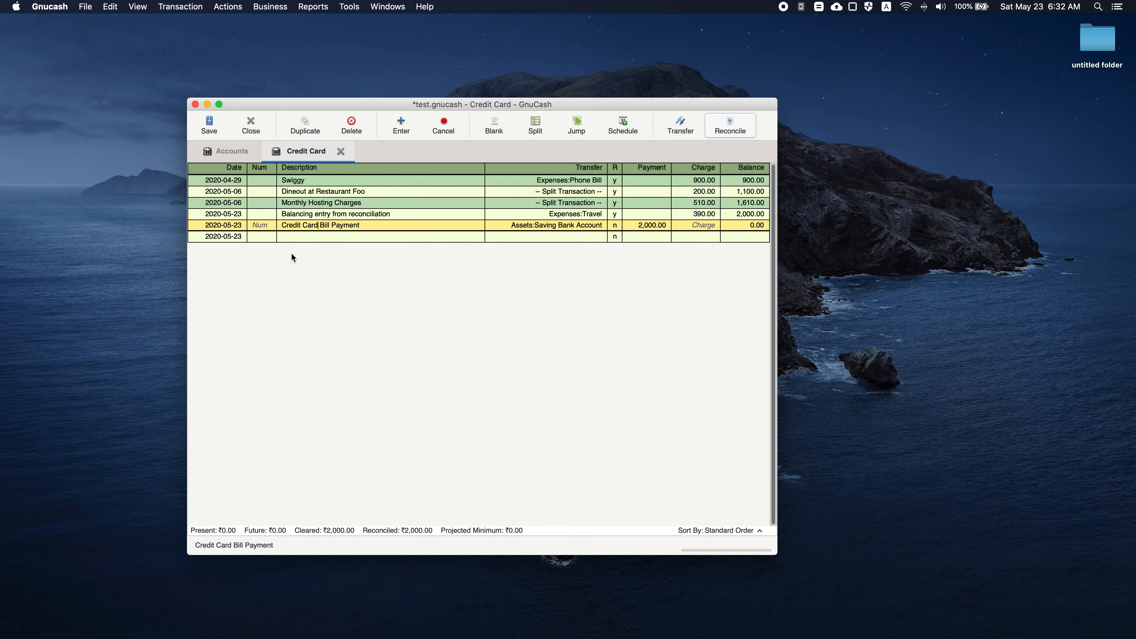
{"action": "left_click", "coordinate": [302, 238]}
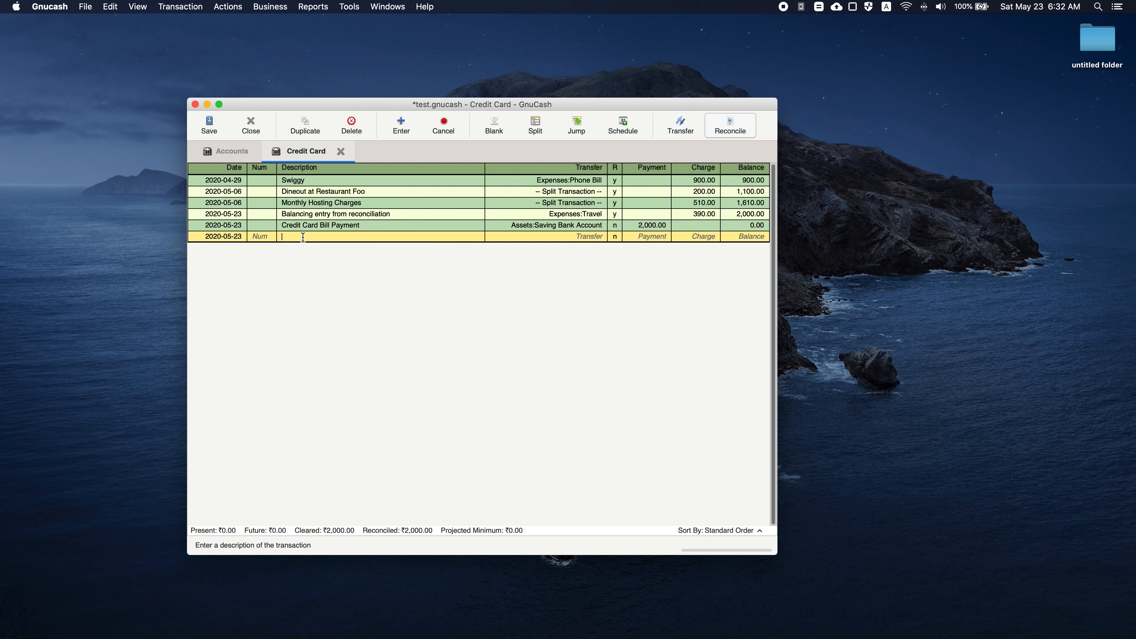
{"action": "left_click", "coordinate": [422, 202]}
{"action": "key", "text": "BackSpace"}
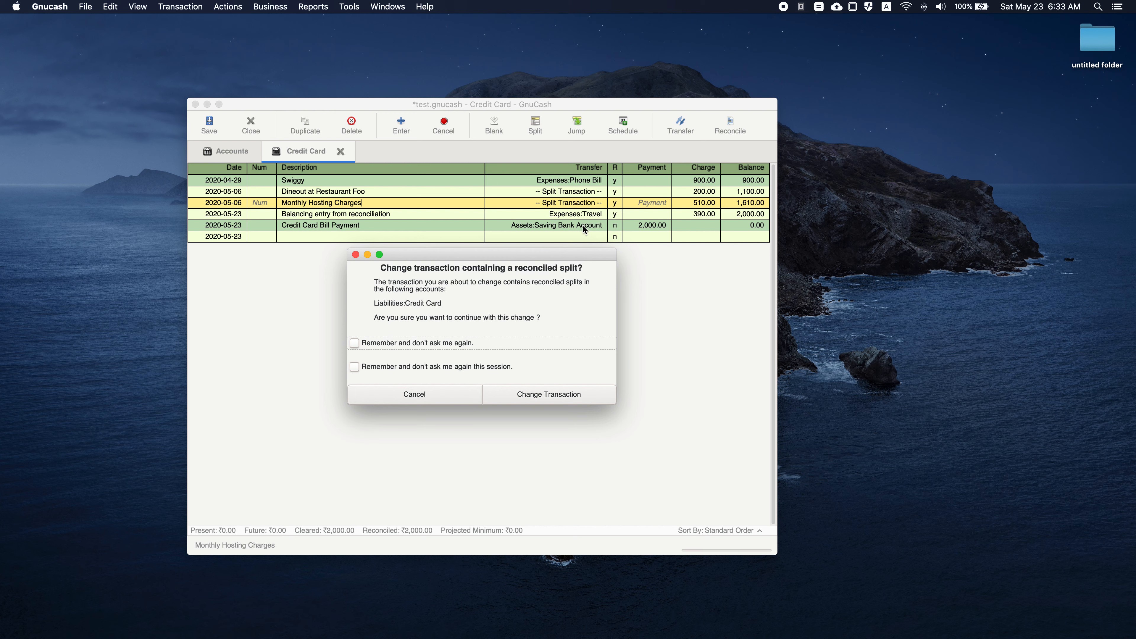
{"action": "left_click", "coordinate": [356, 255]}
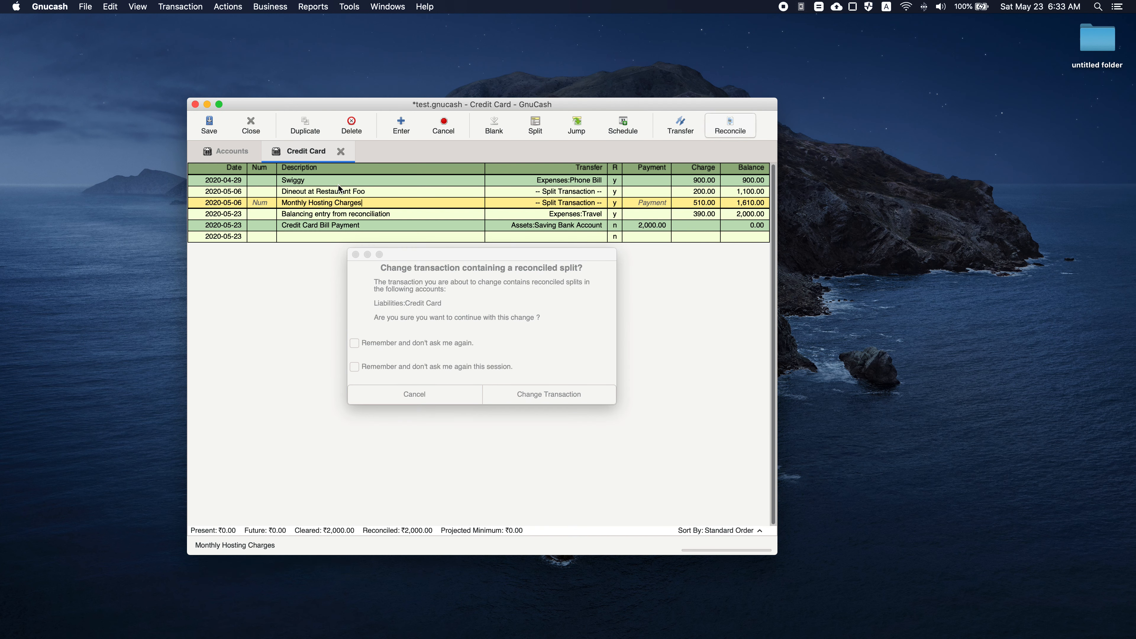
{"action": "left_click", "coordinate": [443, 395]}
{"action": "left_click", "coordinate": [313, 237]}
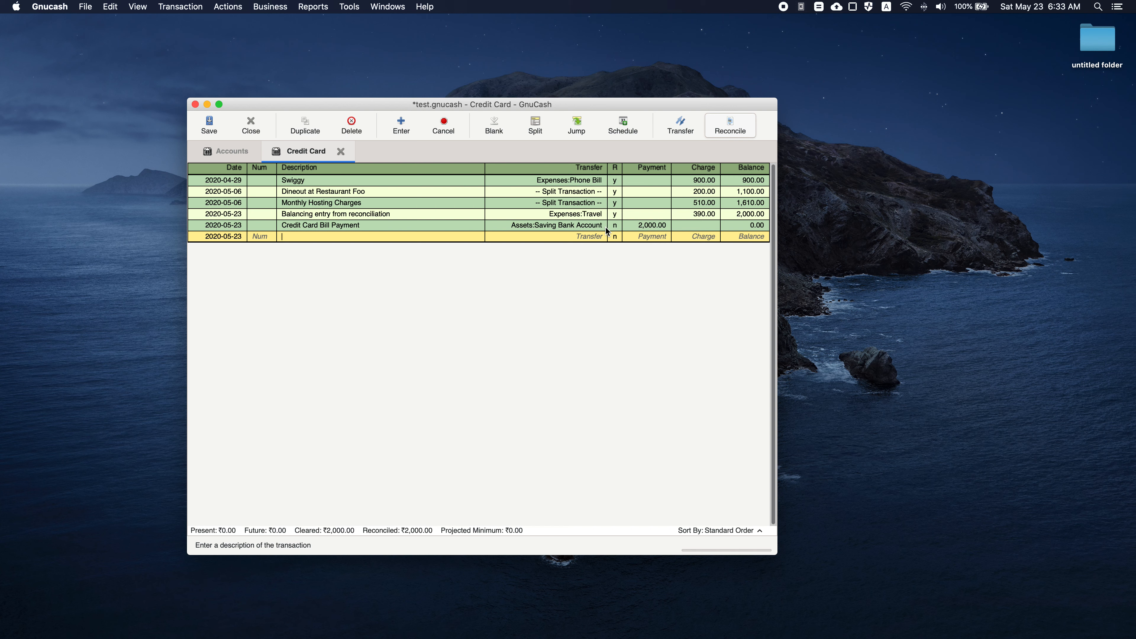
- Save the test.gnucash file and check the Credit Card account's reconcile information without starting a reconciliation
{"action": "left_click", "coordinate": [429, 226]}
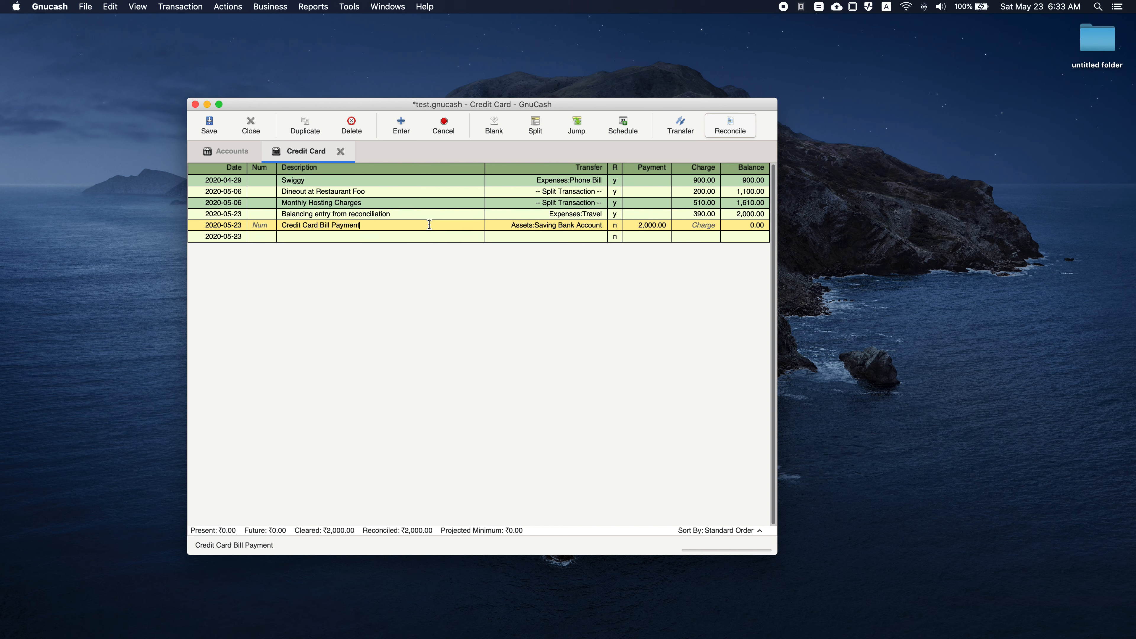
{"action": "key", "text": "super+s"}
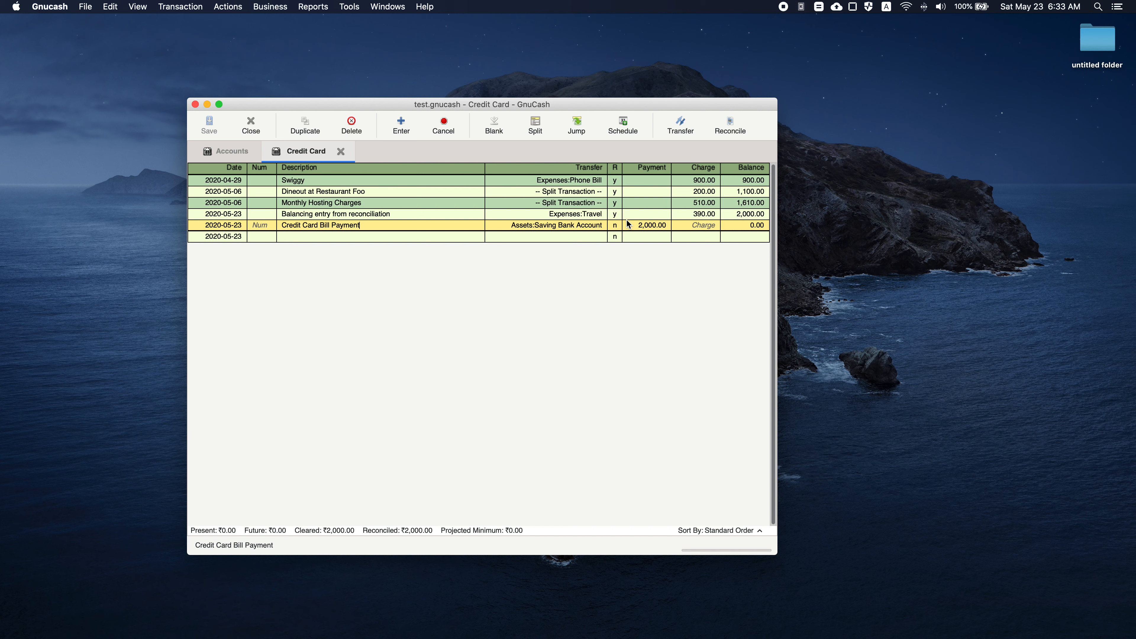
{"action": "left_click", "coordinate": [744, 130]}
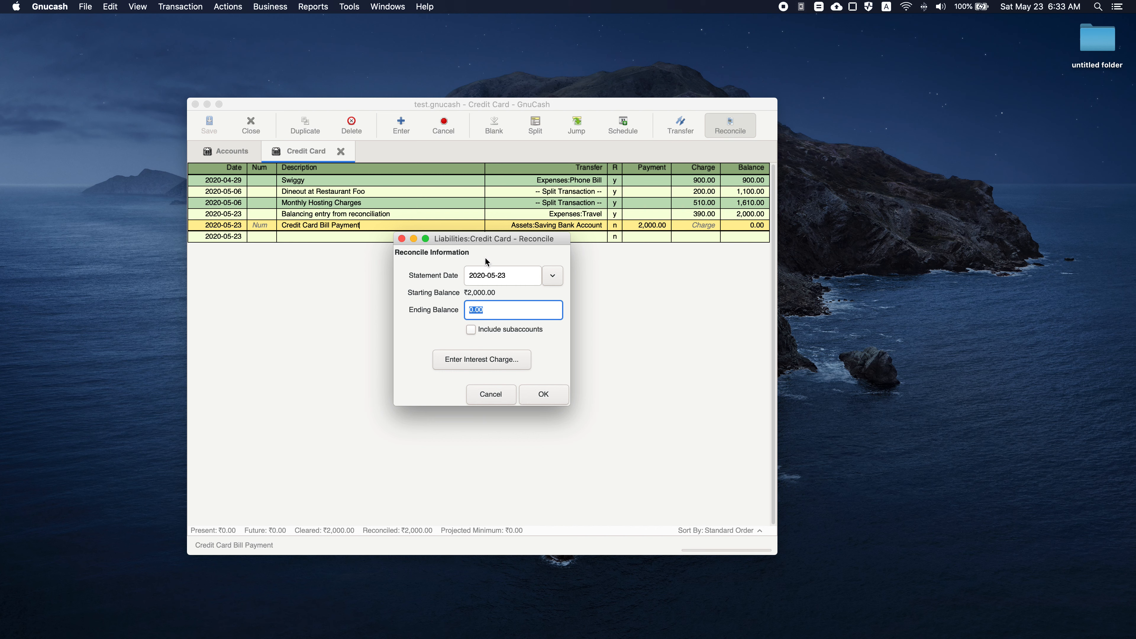
{"action": "left_click", "coordinate": [401, 239]}
- Add a Food bill transaction to the Credit Card register with Expenses:Food as the transfer account and a charge of 120
{"action": "left_click", "coordinate": [350, 240]}
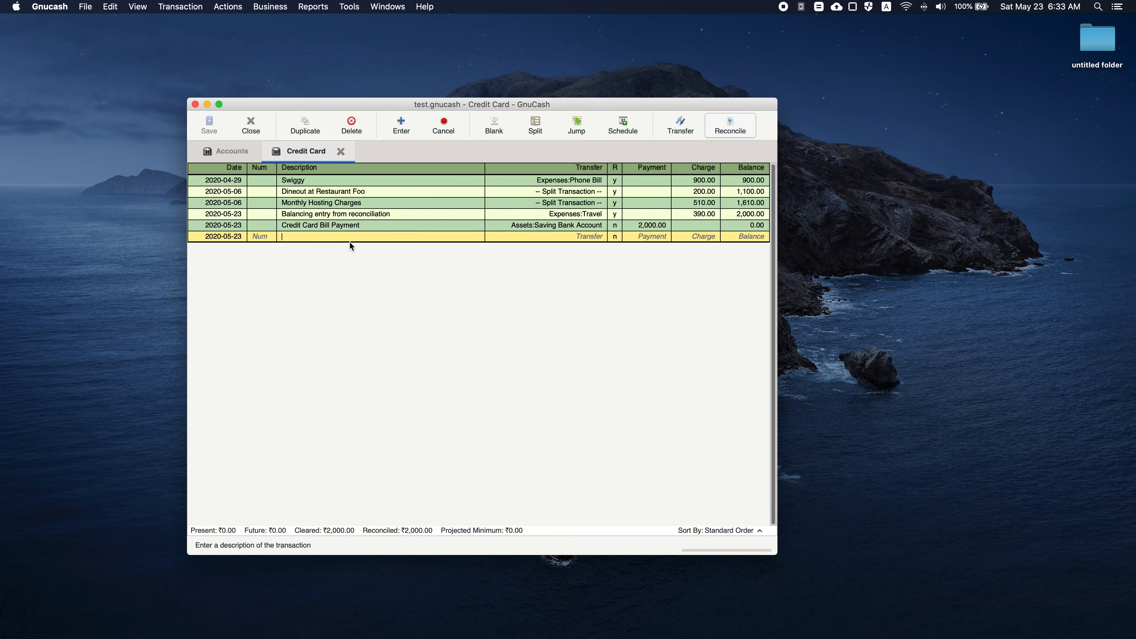
{"action": "type", "text": "Food bill"}
{"action": "key", "text": "Tab"}
{"action": "type", "text": "Expenses"}
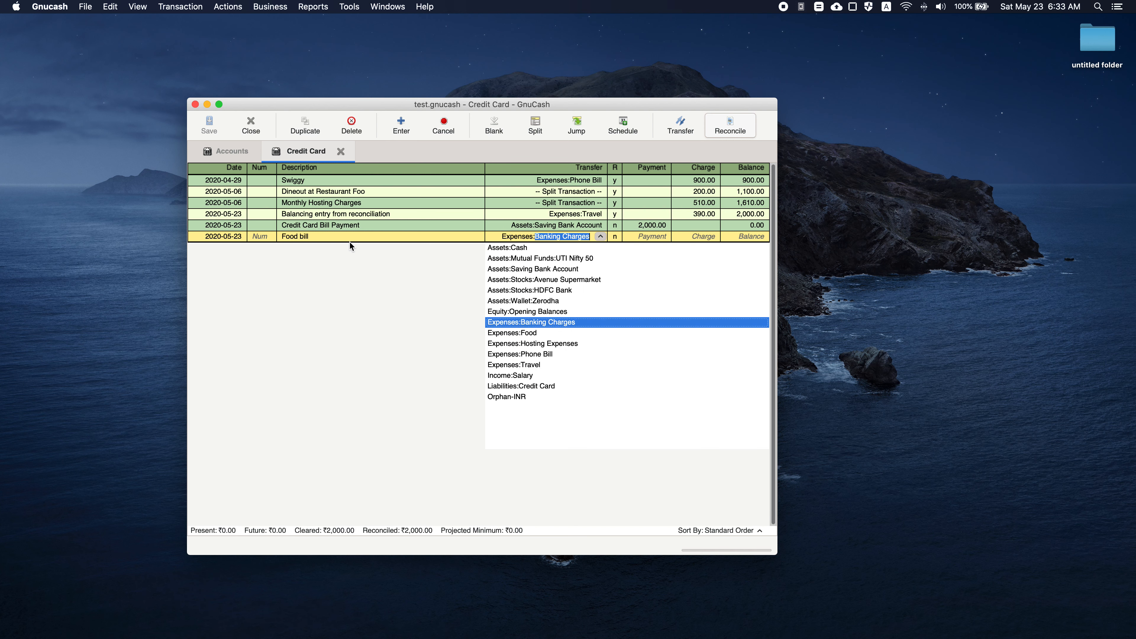
{"action": "type", "text": ":F"}
{"action": "key", "text": "Tab"}
{"action": "key", "text": "Tab"}
{"action": "type", "text": "20"}
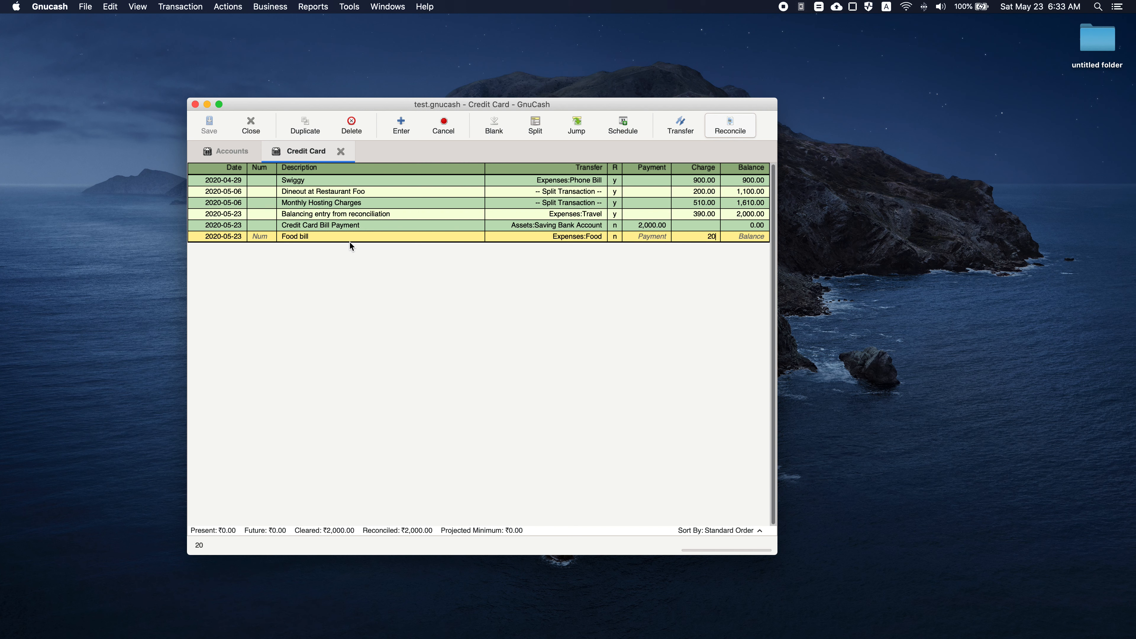
{"action": "key", "text": "BackSpace"}
{"action": "key", "text": "BackSpace"}
{"action": "type", "text": "120"}
{"action": "key", "text": "Return"}
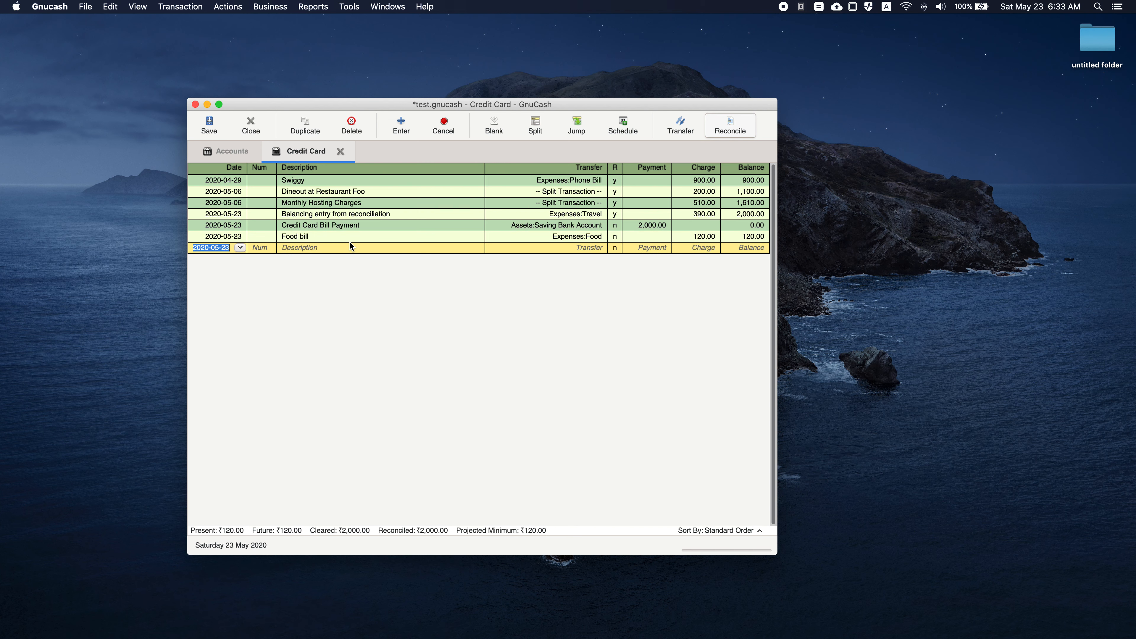
- Try reconciling the Credit Card account to an ending balance of 120.00, marking the bill payment and Food bill, and discard the reconciliation
{"action": "left_click", "coordinate": [731, 128]}
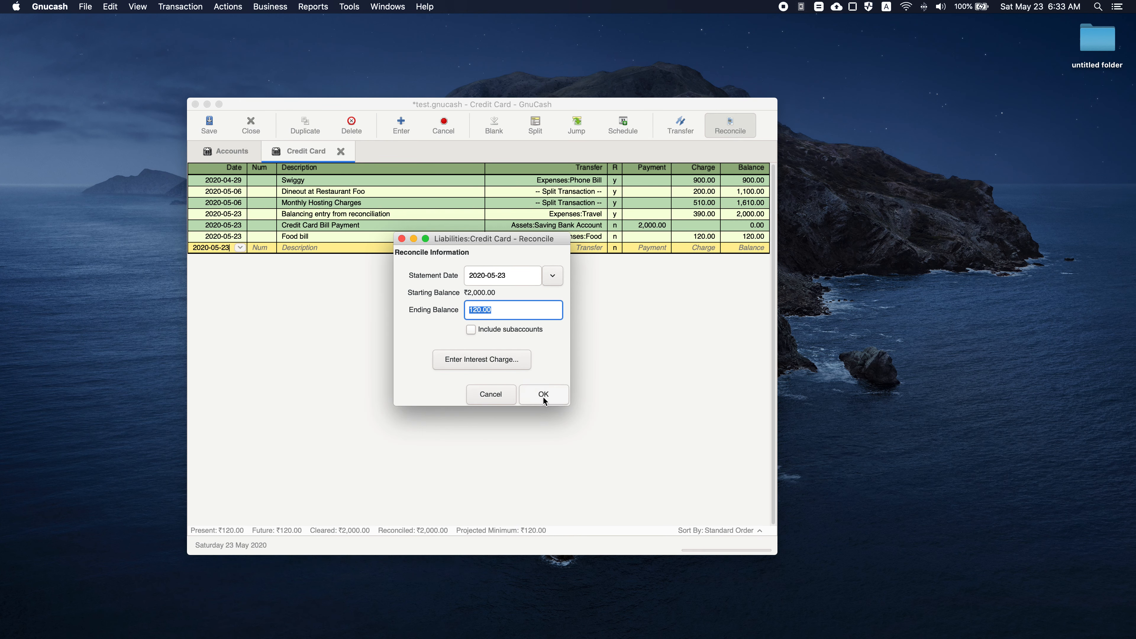
{"action": "left_click", "coordinate": [532, 395]}
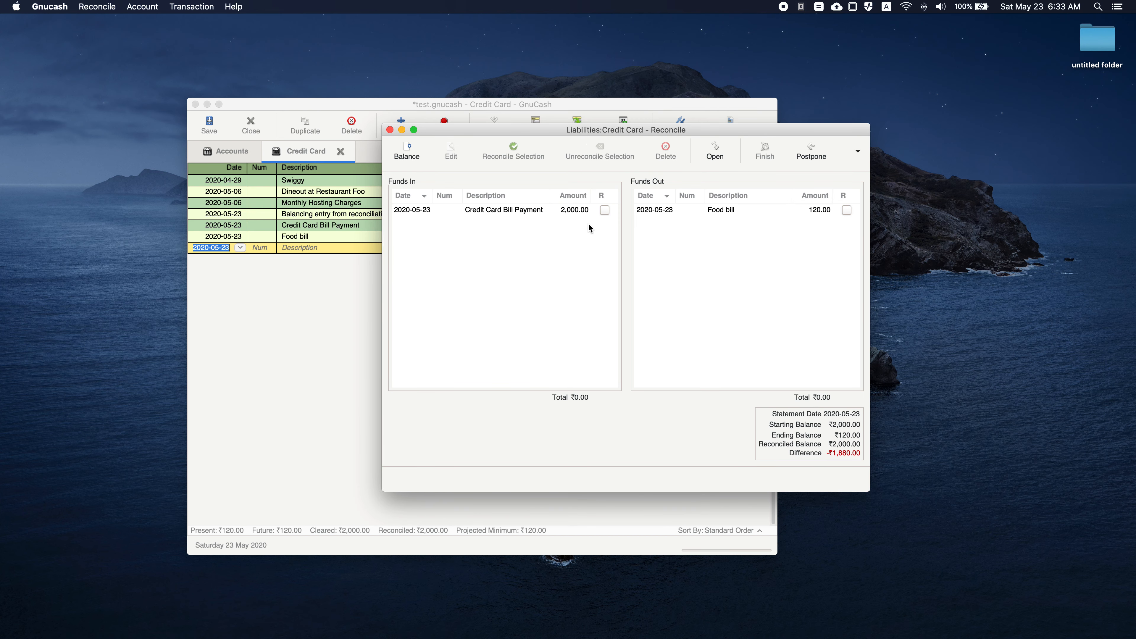
{"action": "left_click", "coordinate": [527, 213]}
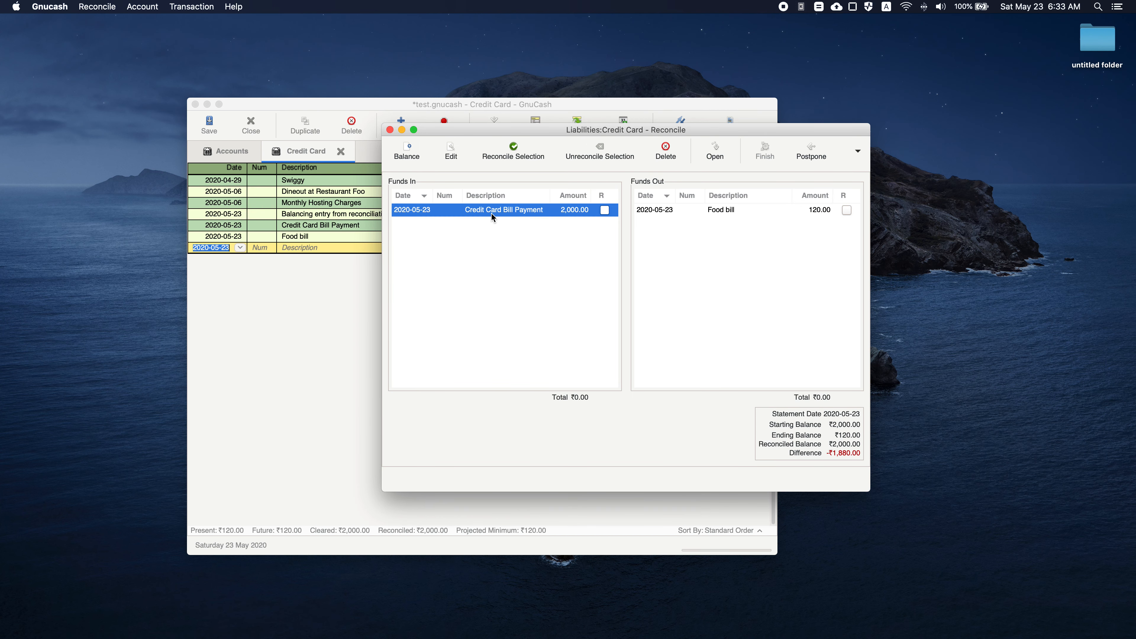
{"action": "left_click", "coordinate": [606, 212]}
{"action": "left_click", "coordinate": [847, 210]}
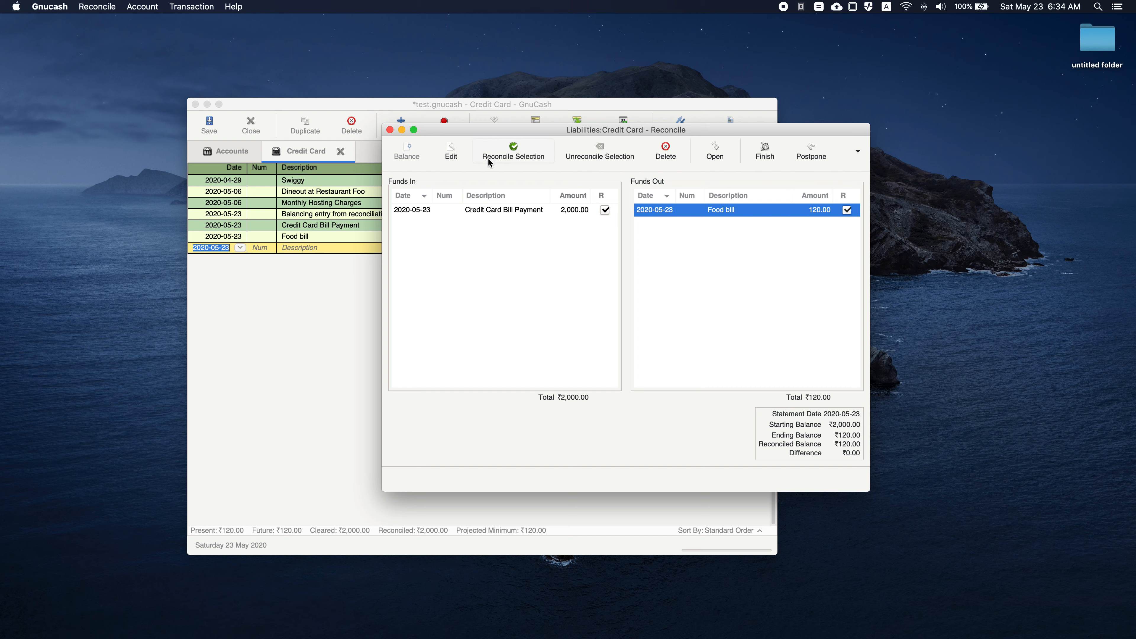
{"action": "left_click", "coordinate": [390, 130]}
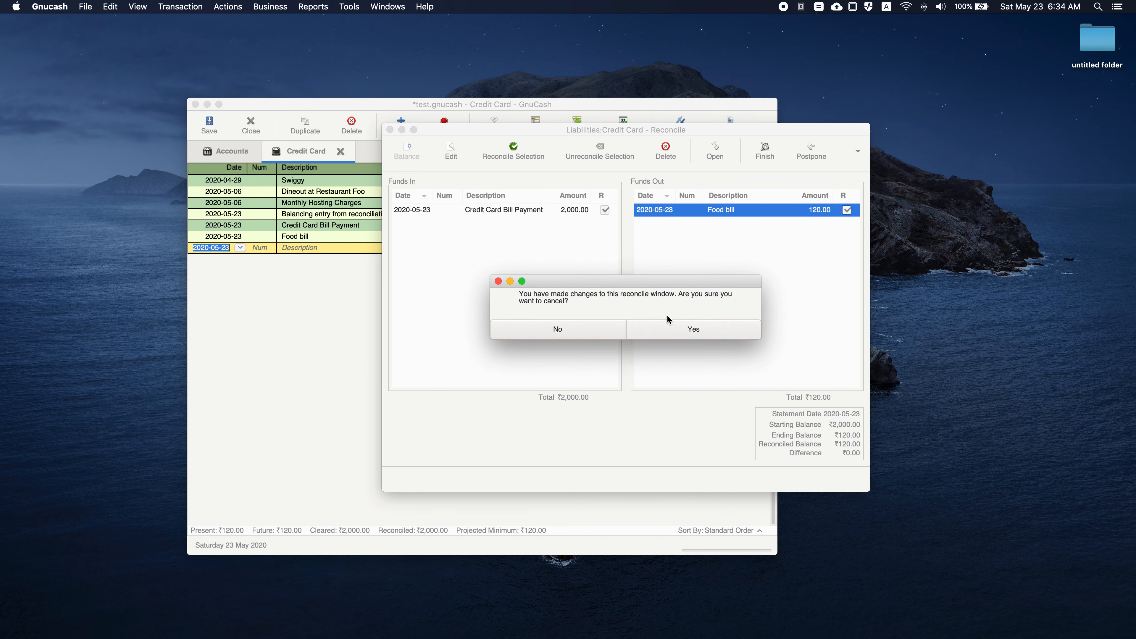
{"action": "left_click", "coordinate": [668, 330]}
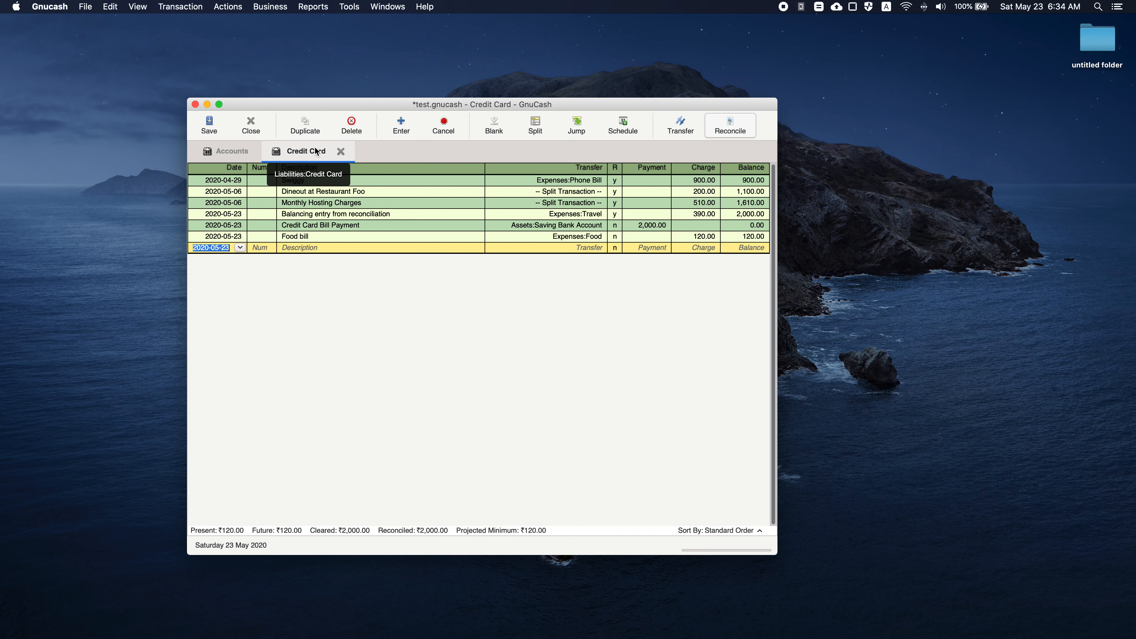
- Try to edit the reconciled Swiggy transaction, choose not to be asked again, and dismiss the change
{"action": "left_click", "coordinate": [370, 224]}
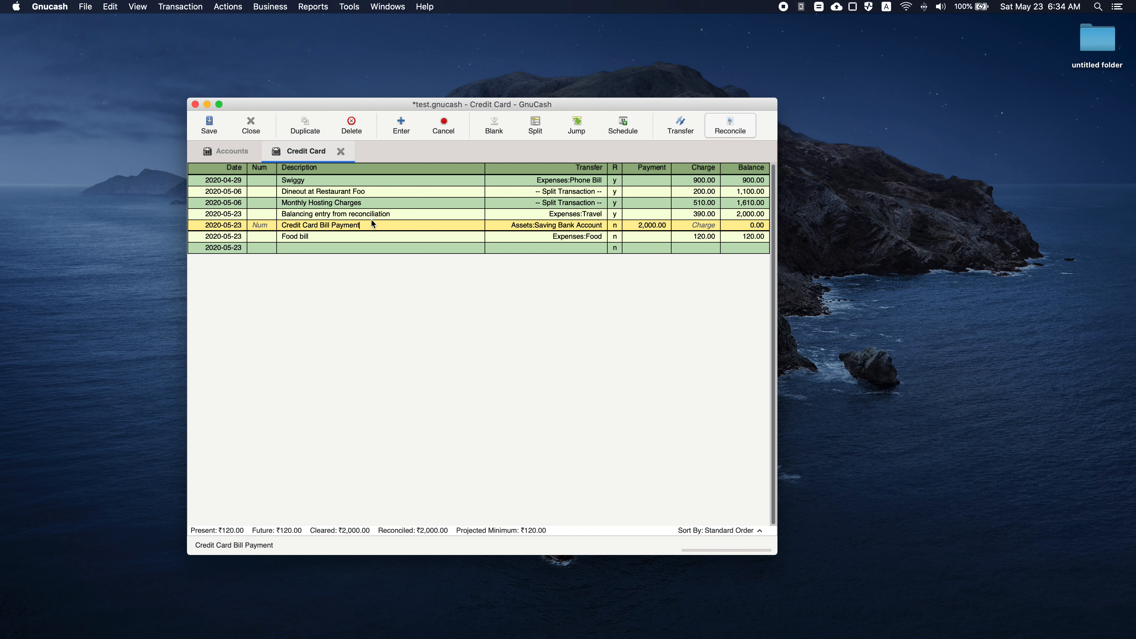
{"action": "left_click", "coordinate": [388, 184]}
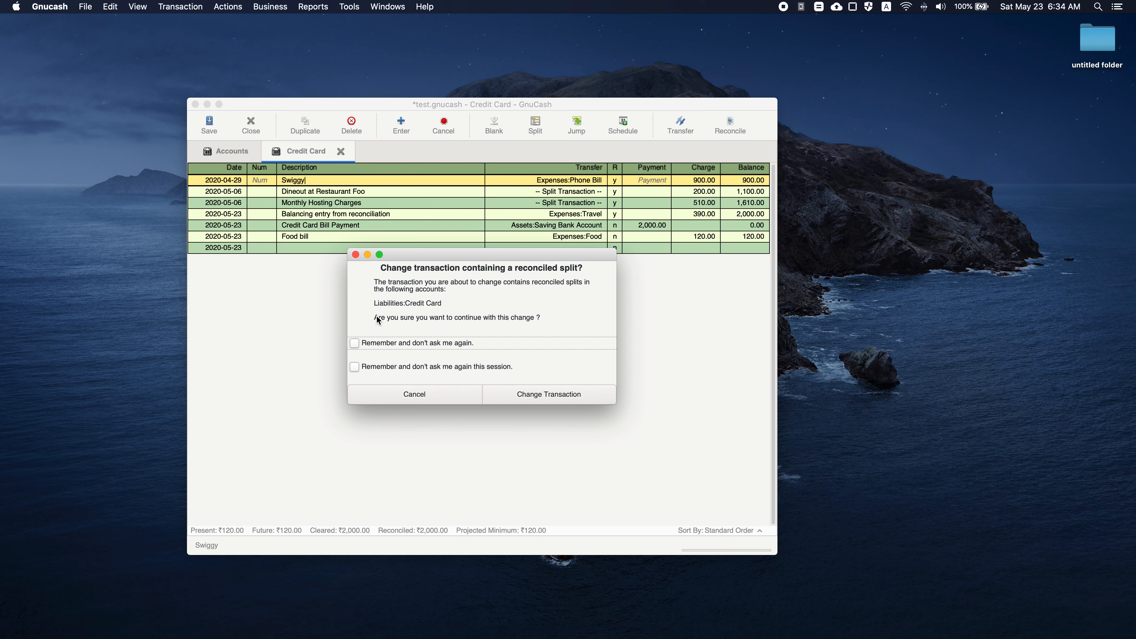
{"action": "left_click", "coordinate": [386, 343]}
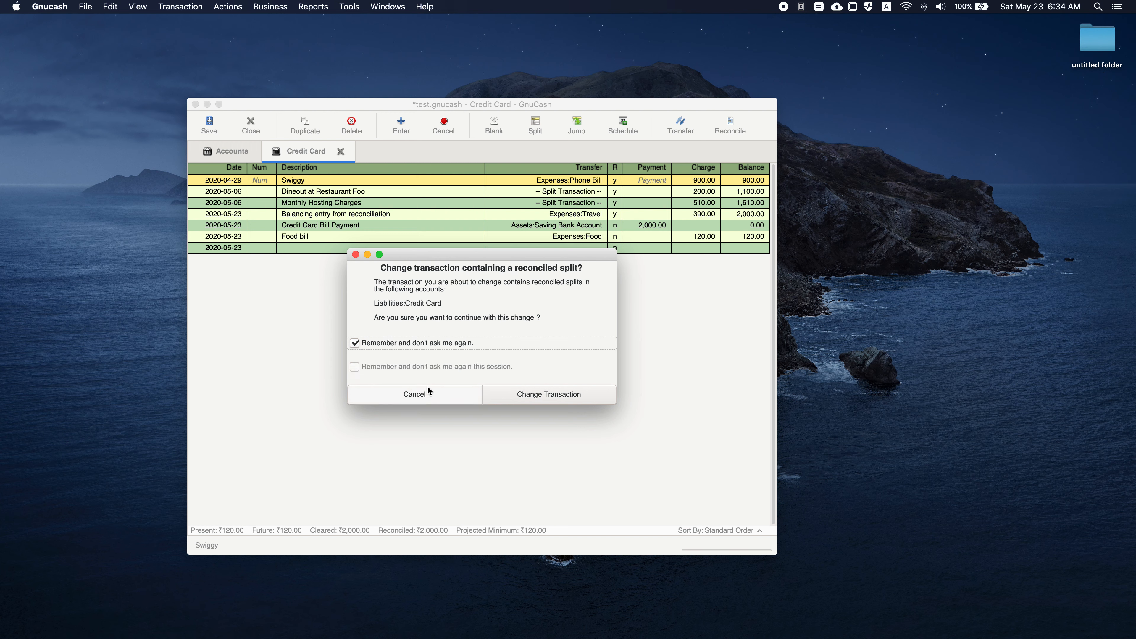
{"action": "left_click", "coordinate": [355, 255]}
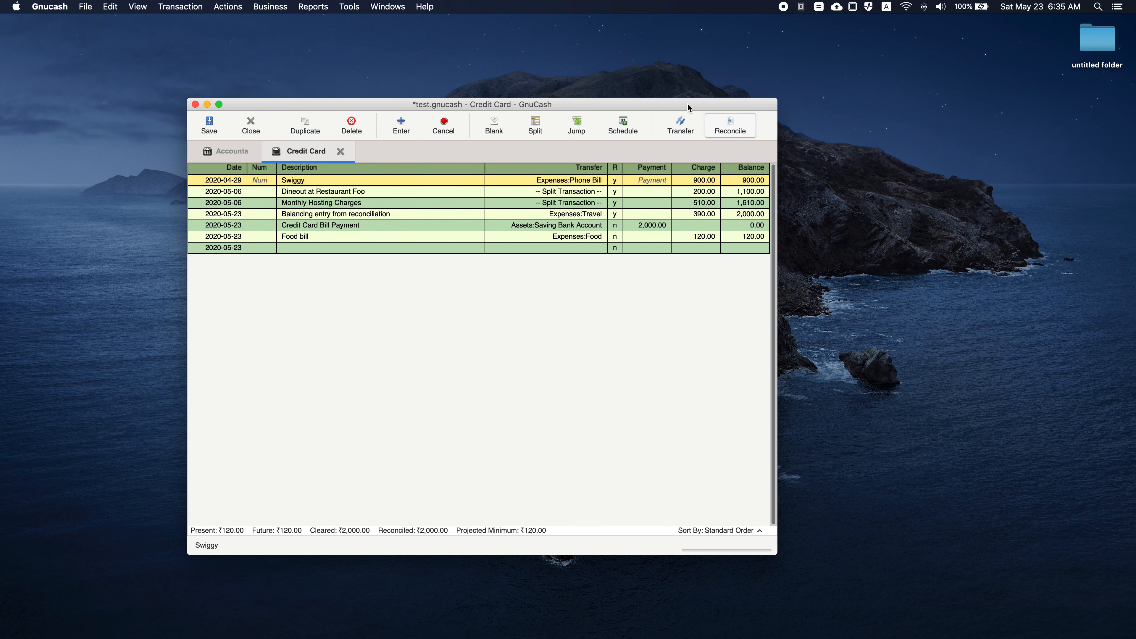
{"action": "left_click_drag", "start_coordinate": [687, 104], "coordinate": [691, 104]}
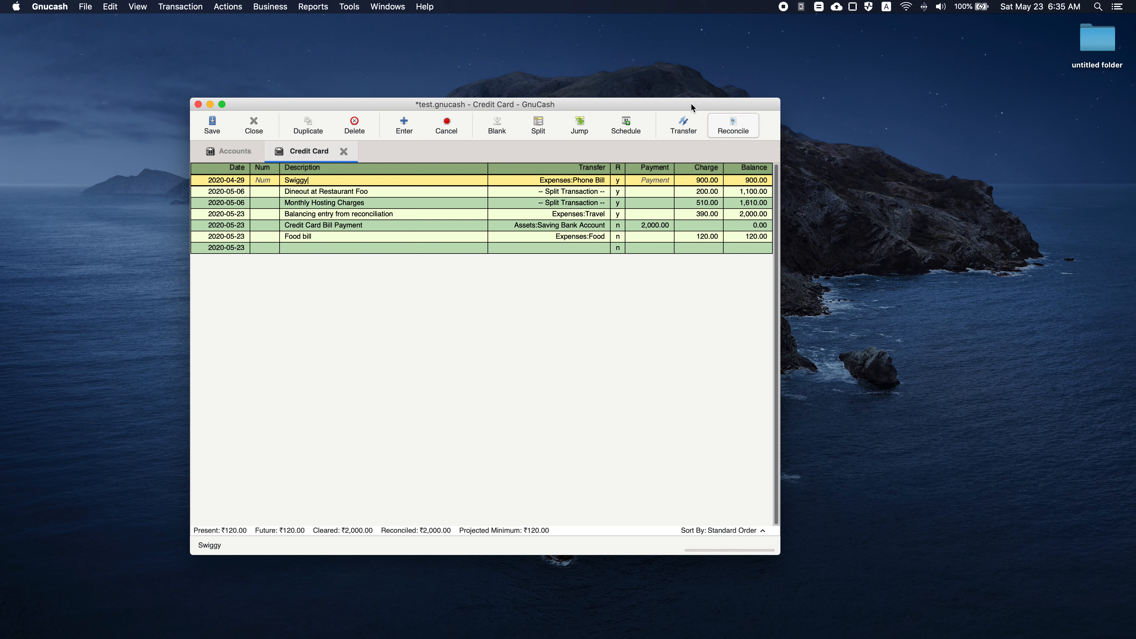